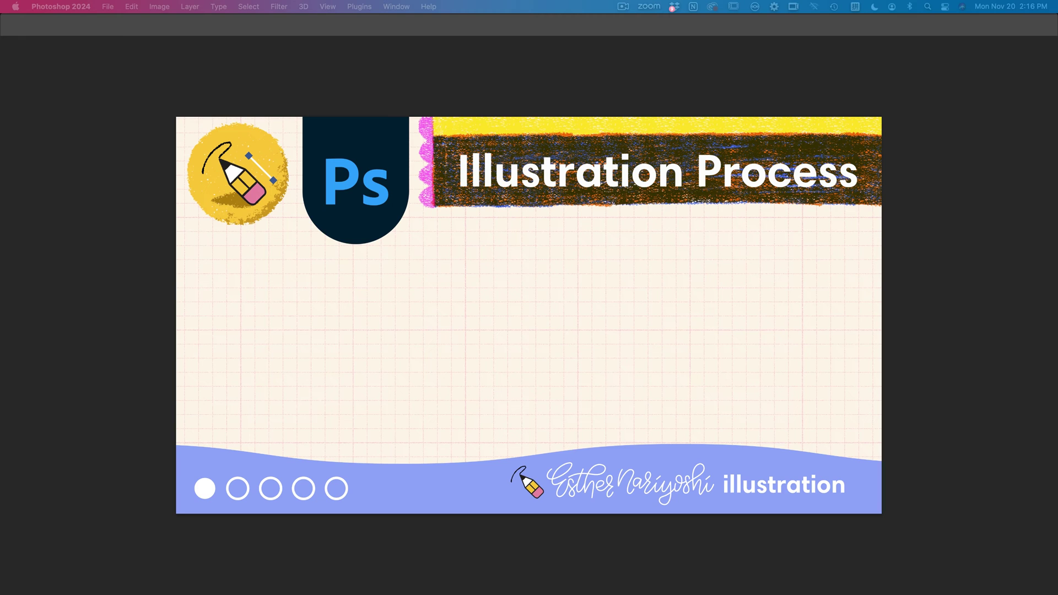
Step: Paint a dark zigzag scribble on Subscribe • Like • Save, lock its transparency, select its pixels, and zoom in
left_click(459, 349)
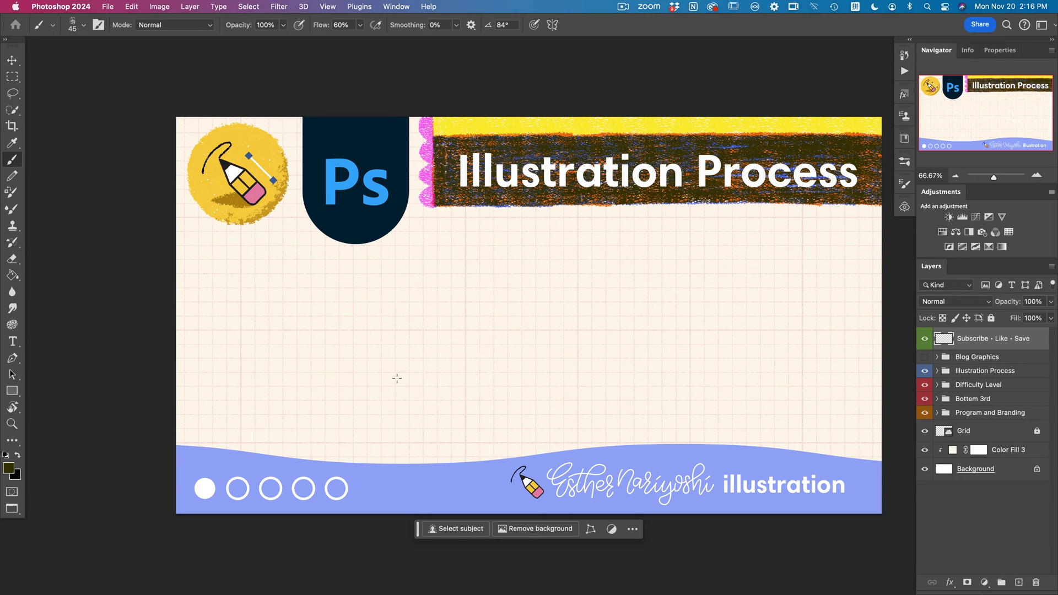
mouse_move(386, 384)
left_mouse_down()
mouse_move(470, 305)
mouse_move(442, 379)
mouse_move(568, 293)
mouse_move(536, 378)
mouse_move(648, 299)
mouse_move(622, 381)
mouse_move(679, 342)
left_mouse_up()
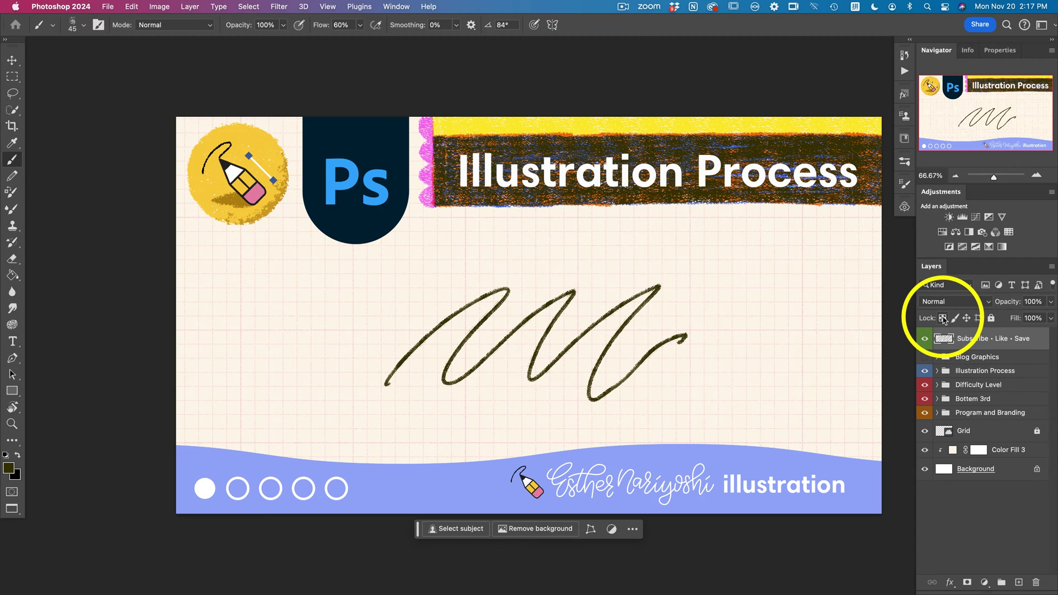
left_click(942, 318)
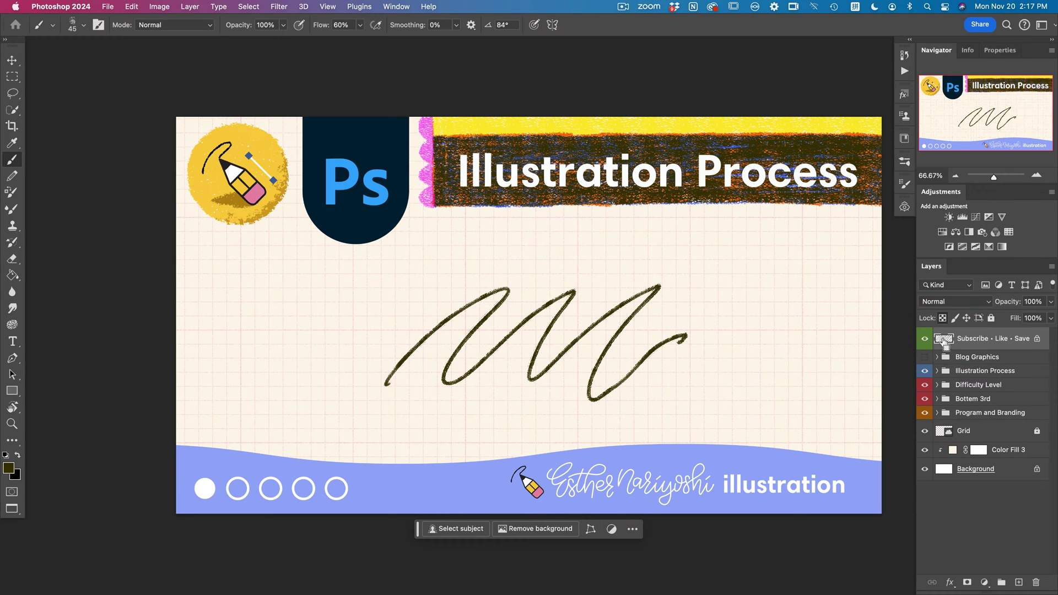
left_click(944, 340, "super")
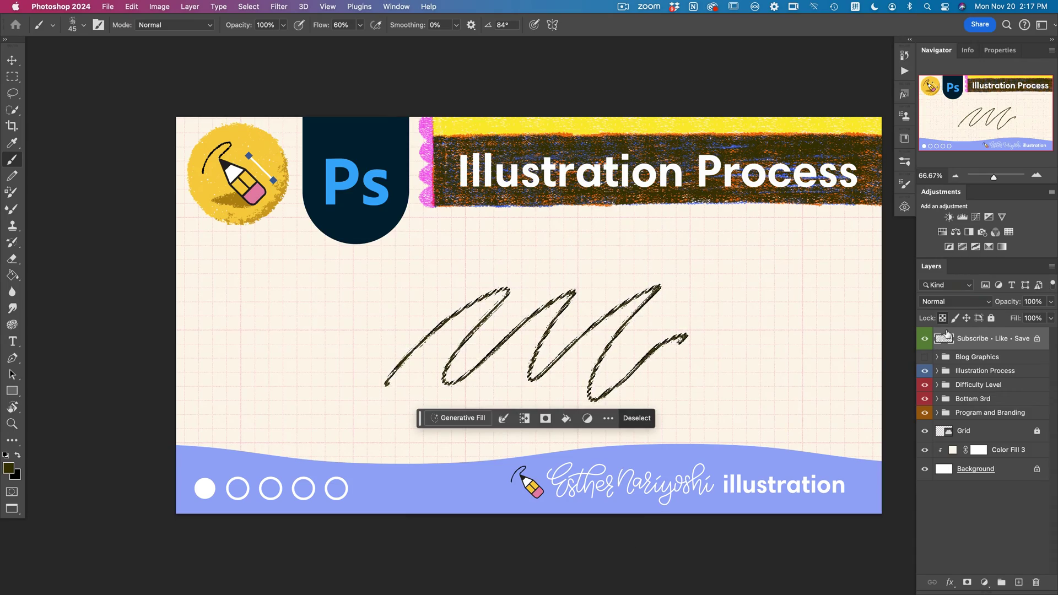
key("super+equal")
key("super+equal")
key("super+equal")
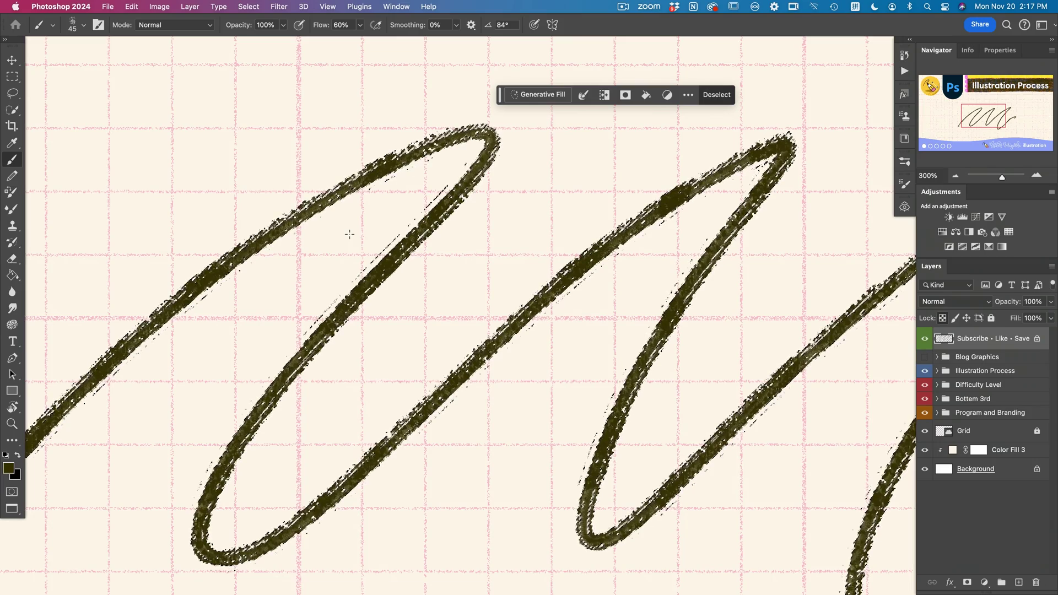
Step: Set the foreground colour to orange-red e35726 in the Color Picker
left_click(9, 469)
left_click(809, 214)
left_click_drag(874, 179, 625, 187)
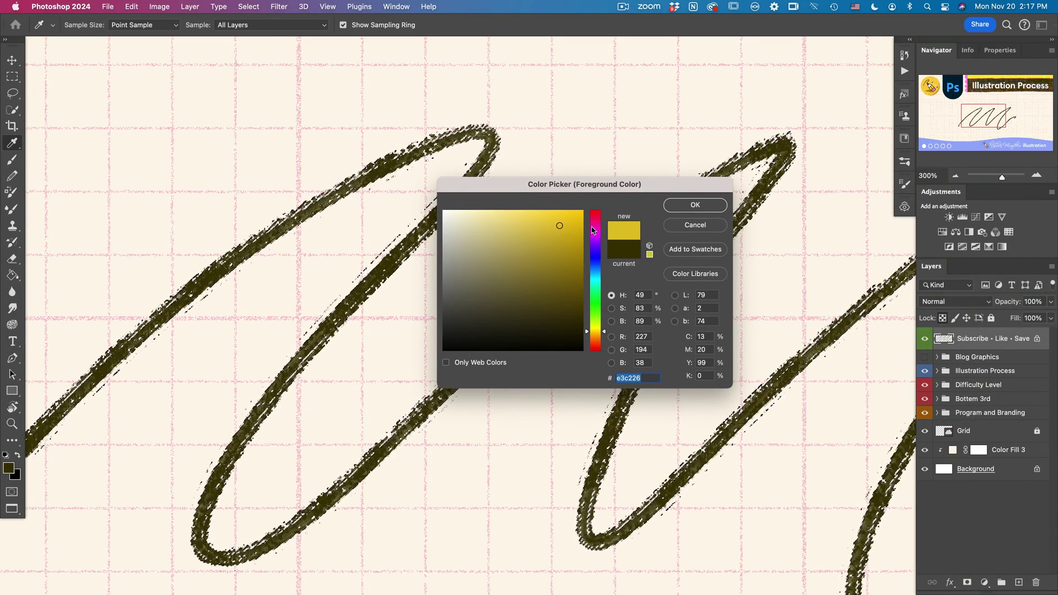
left_click(595, 216)
left_click(596, 344)
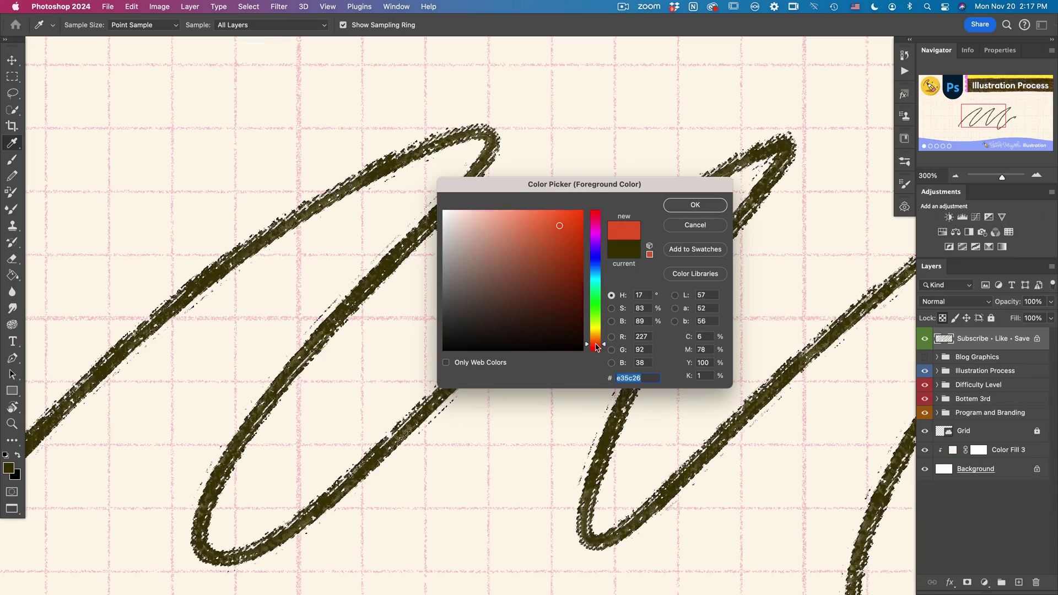
left_click(695, 205)
key("b")
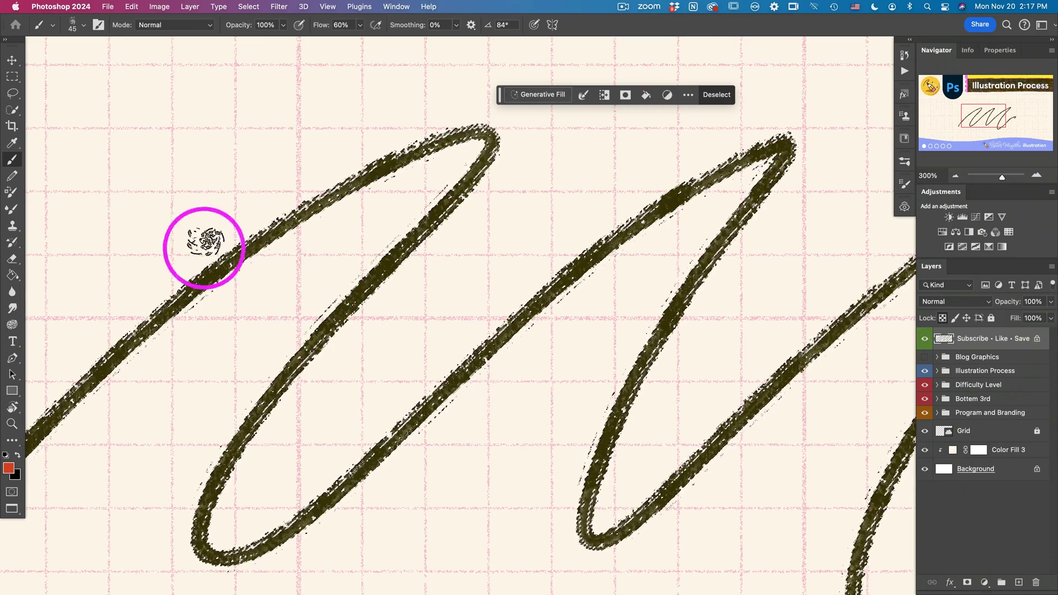
Step: Brush orange-red bands across the dark strokes and the long diagonal, then deselect
mouse_move(71, 303)
left_mouse_down()
mouse_move(438, 311)
mouse_move(807, 295)
left_mouse_up()
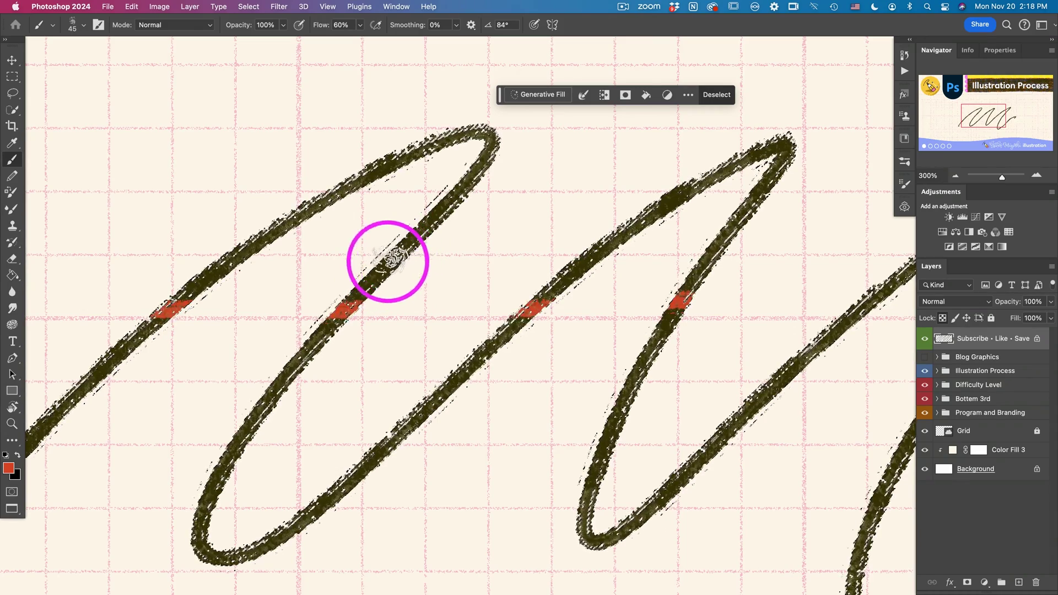
mouse_move(335, 312)
left_mouse_down()
mouse_move(265, 394)
mouse_move(428, 216)
left_mouse_up()
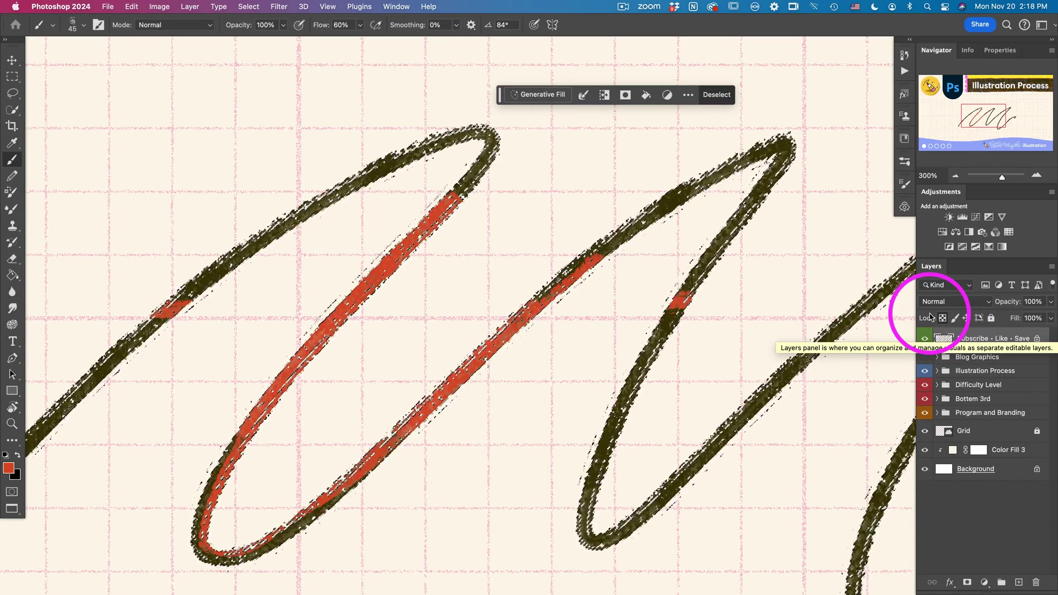
key("super+d")
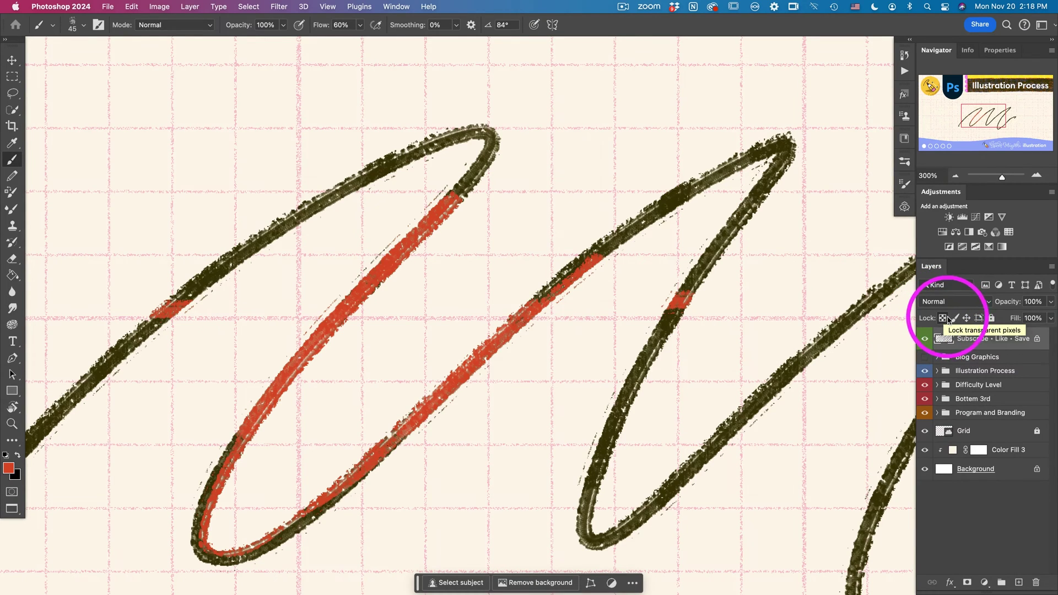
Step: Unlock then relock the scribble layer's transparent pixels and switch to the flower-and-bee document
left_click(943, 319)
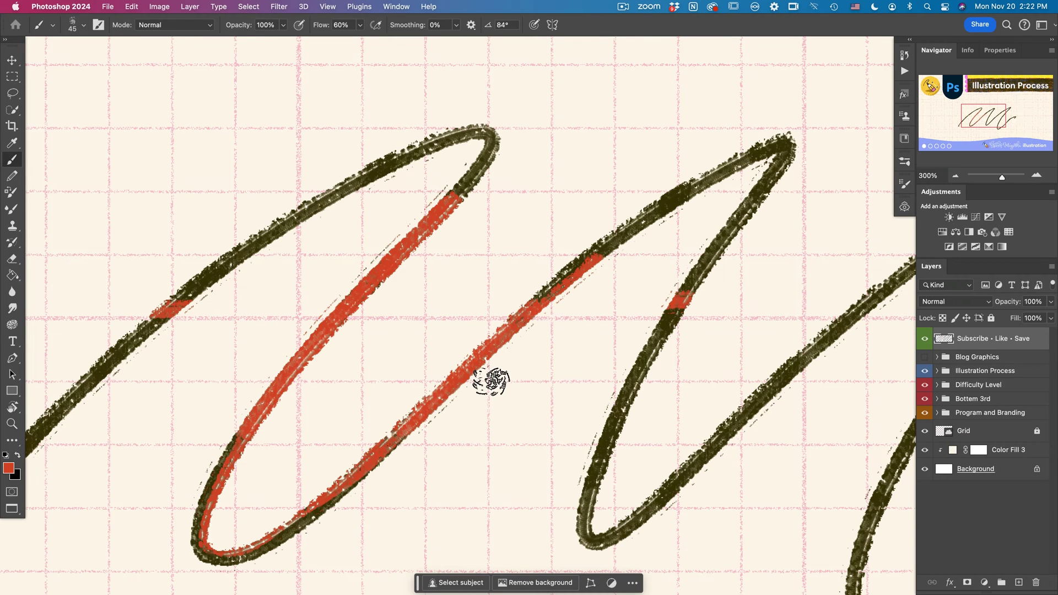
key("slash")
key("slash")
left_click(491, 380)
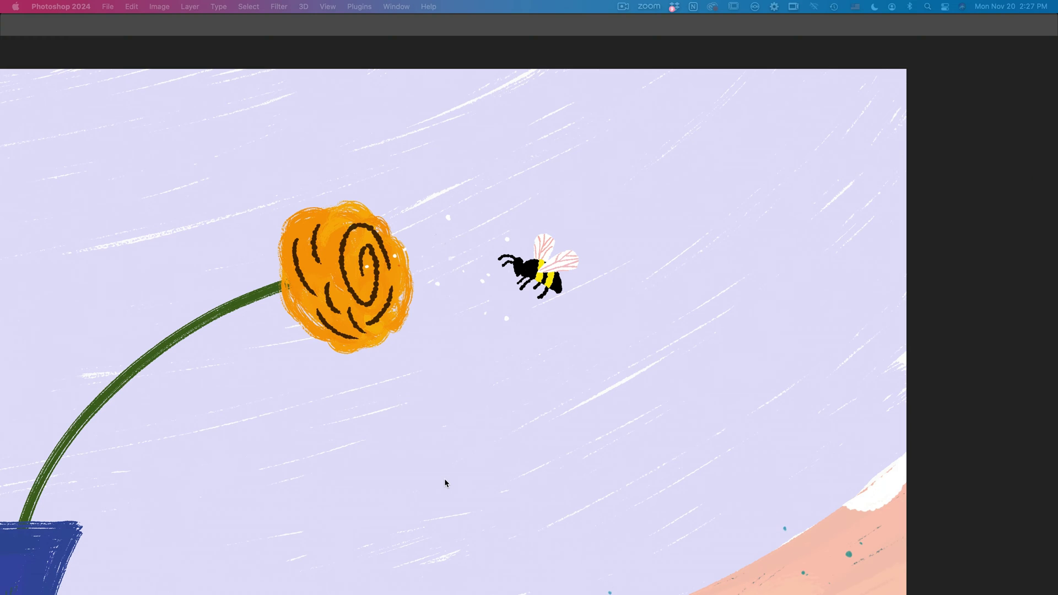
Step: Show the panels and paint a thick navy loop from the bee over the flower and stem
key("Tab")
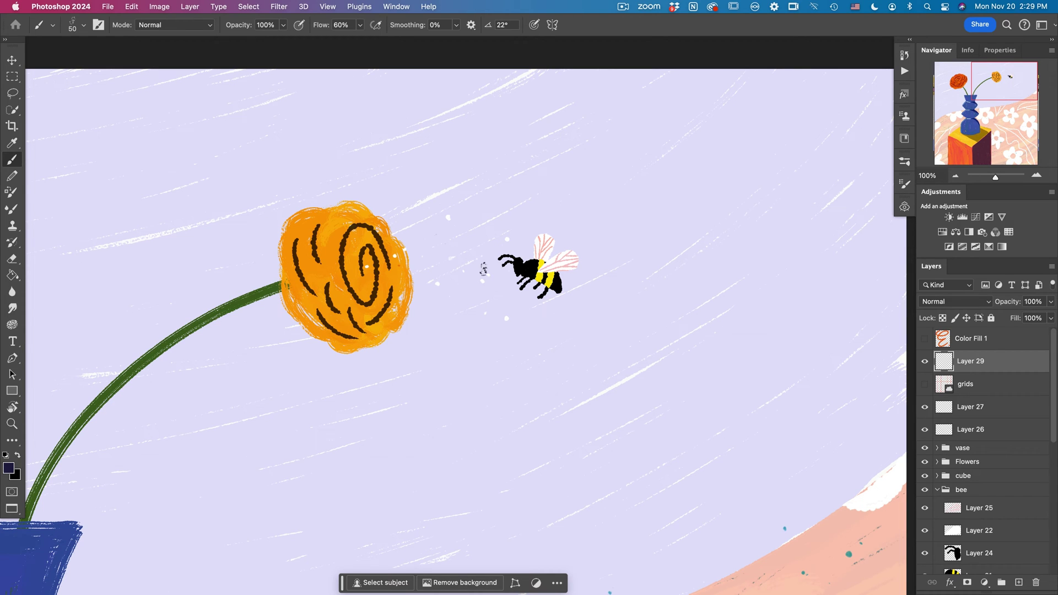
mouse_move(487, 268)
left_mouse_down()
mouse_move(440, 199)
mouse_move(187, 278)
left_mouse_up()
mouse_move(176, 322)
left_mouse_down()
mouse_move(236, 433)
mouse_move(343, 317)
mouse_move(236, 234)
mouse_move(98, 362)
mouse_move(90, 412)
left_mouse_up()
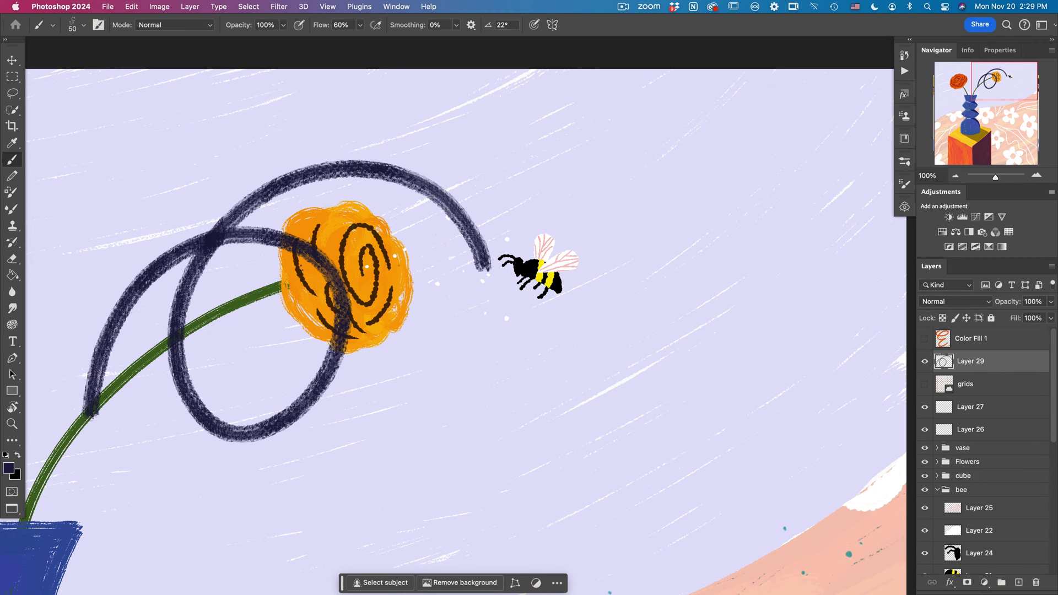
left_click(336, 251)
left_click(967, 583)
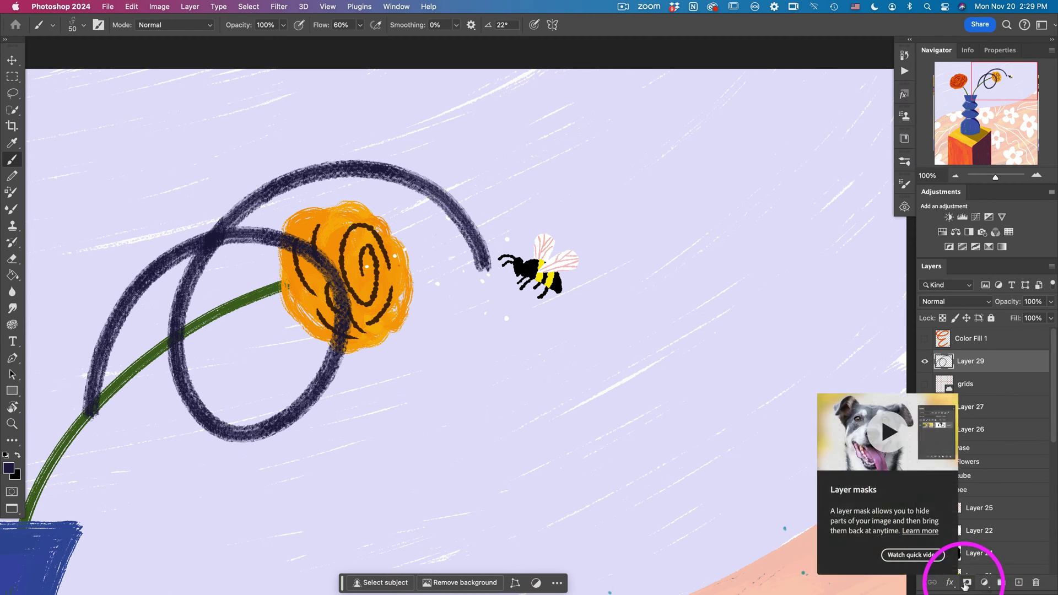
Step: Add a layer mask to Layer 29 and target the mask thumbnail
left_click(968, 583)
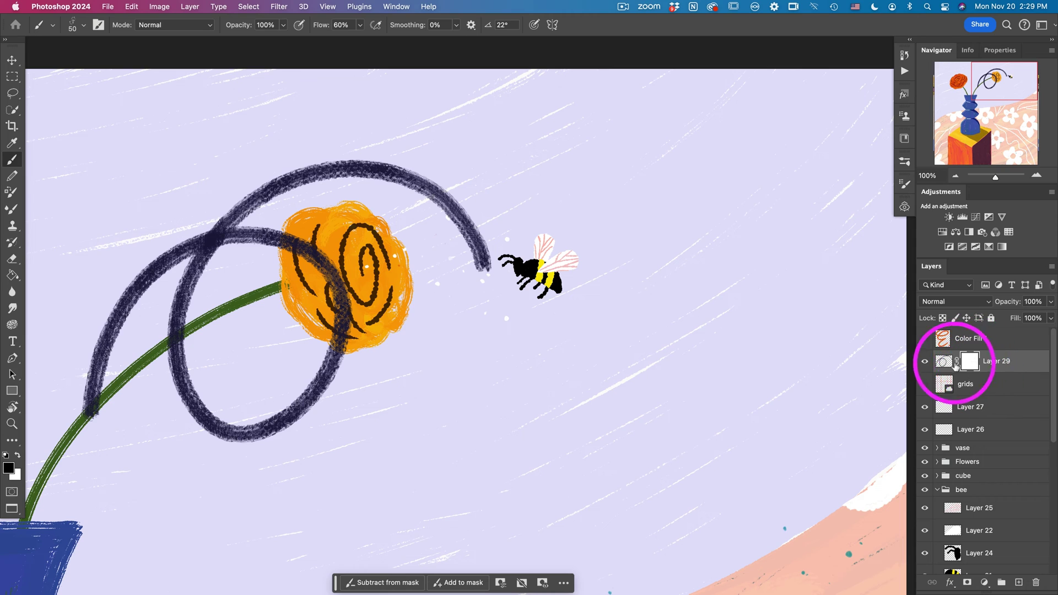
left_click(940, 367)
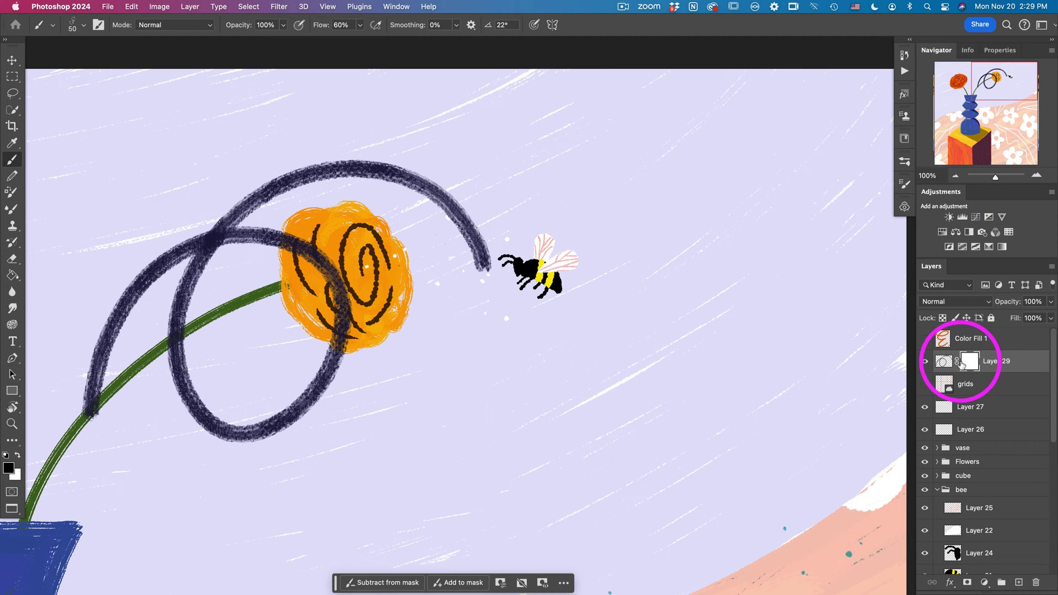
left_click(965, 362)
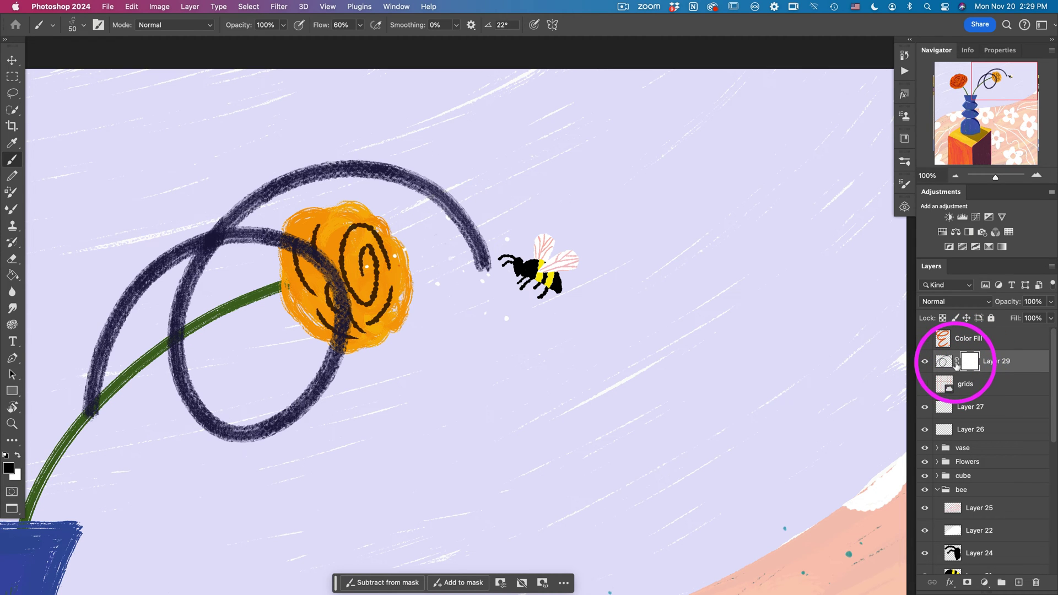
left_click(962, 364)
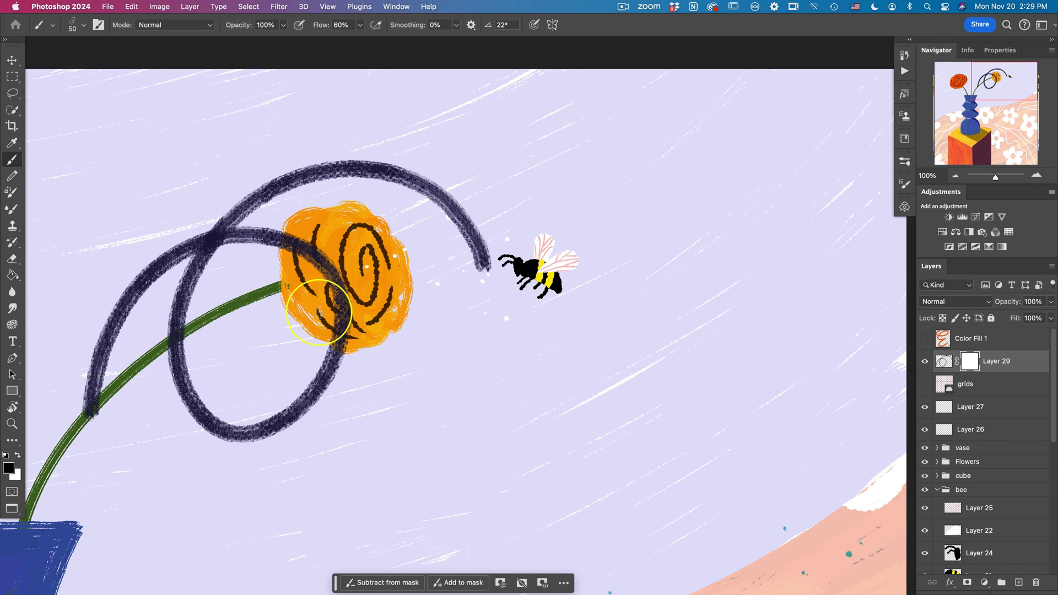
Step: Paint black on Layer 29's mask wherever the navy loop crosses the rose
mouse_move(319, 313)
left_mouse_down()
mouse_move(347, 273)
mouse_move(321, 285)
left_mouse_up()
left_click(965, 360)
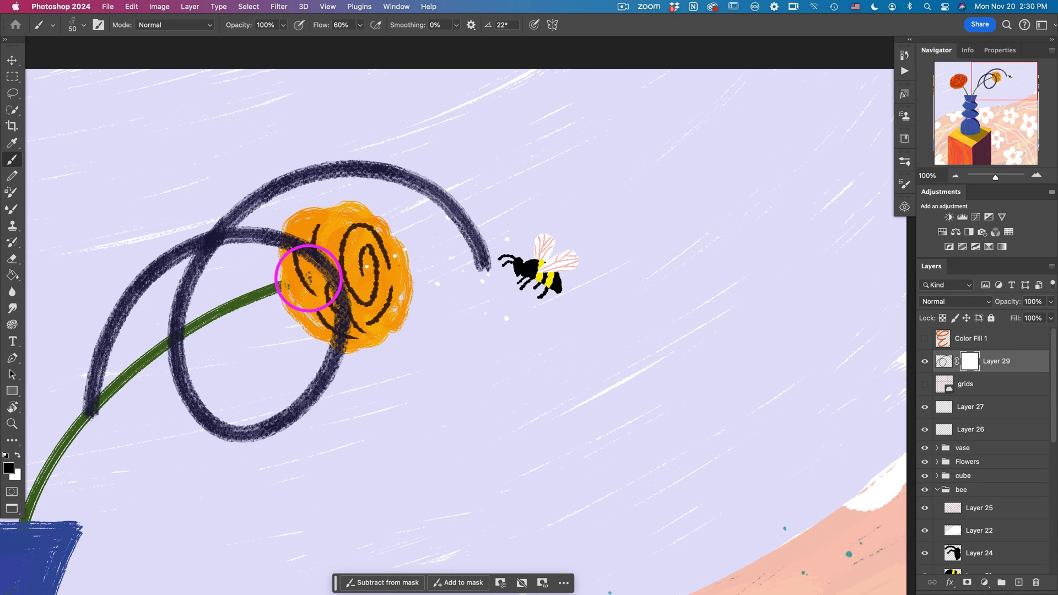
mouse_move(309, 277)
left_mouse_down()
mouse_move(330, 272)
mouse_move(337, 278)
mouse_move(315, 276)
mouse_move(345, 292)
mouse_move(332, 350)
mouse_move(344, 315)
left_mouse_up()
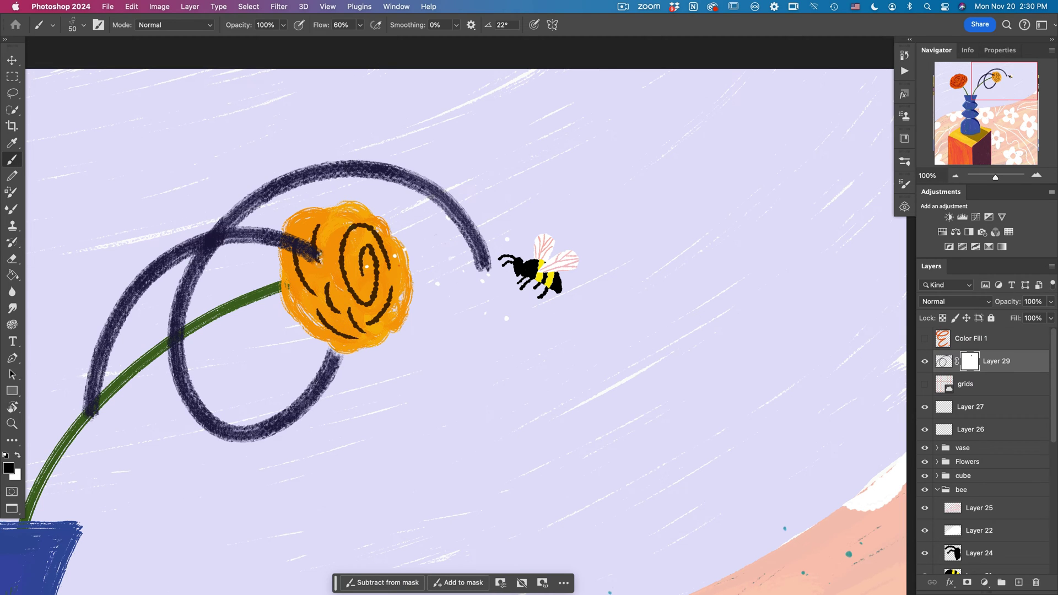
mouse_move(315, 258)
left_mouse_down()
mouse_move(292, 237)
mouse_move(286, 250)
mouse_move(290, 243)
left_mouse_up()
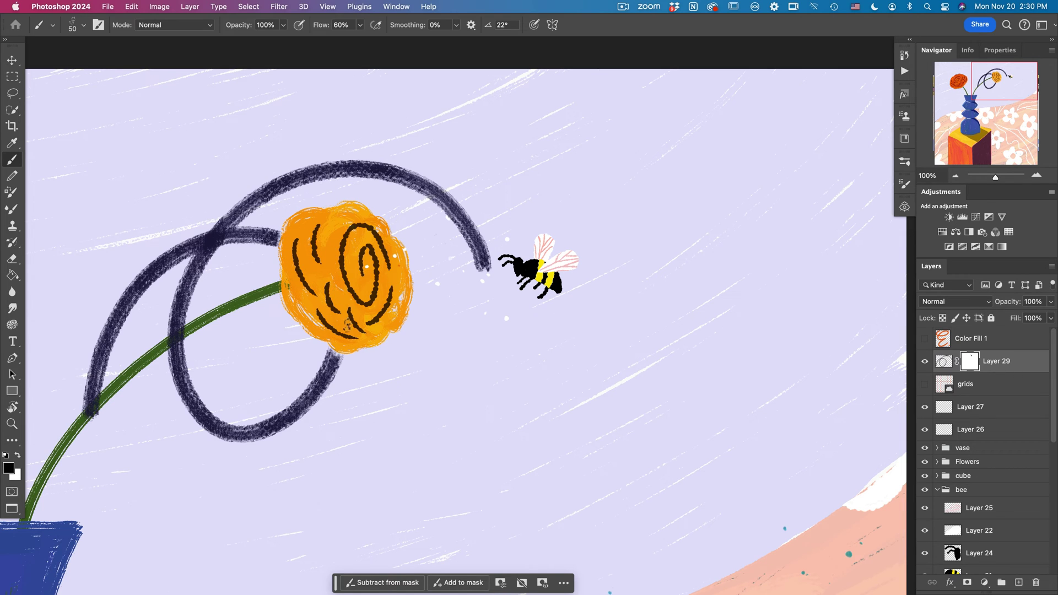
left_click_drag(335, 309, 337, 303)
Step: Paint white on the mask to restore the loop along the rose's left edge, then switch back to black
key("x")
mouse_move(290, 225)
left_mouse_down()
mouse_move(278, 267)
mouse_move(322, 237)
mouse_move(316, 259)
mouse_move(337, 295)
mouse_move(326, 319)
mouse_move(339, 357)
mouse_move(328, 332)
mouse_move(359, 343)
mouse_move(328, 334)
mouse_move(344, 319)
mouse_move(333, 273)
mouse_move(324, 289)
mouse_move(333, 264)
mouse_move(317, 281)
mouse_move(298, 237)
mouse_move(286, 237)
mouse_move(290, 252)
left_mouse_up()
key("x")
Step: Set the foreground colour to mid-grey 707070
left_click(9, 470)
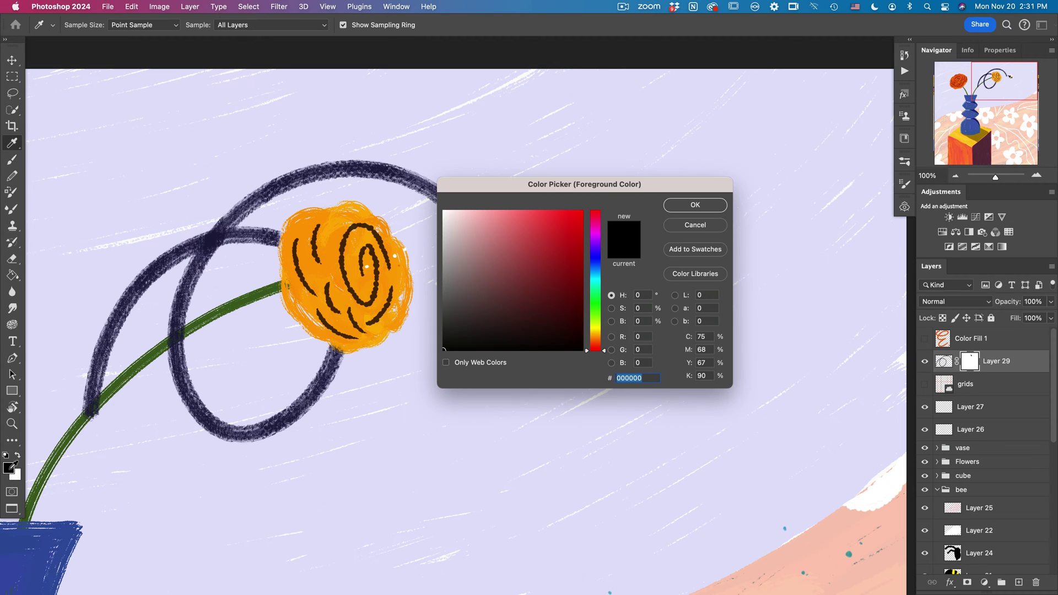
left_click(444, 287)
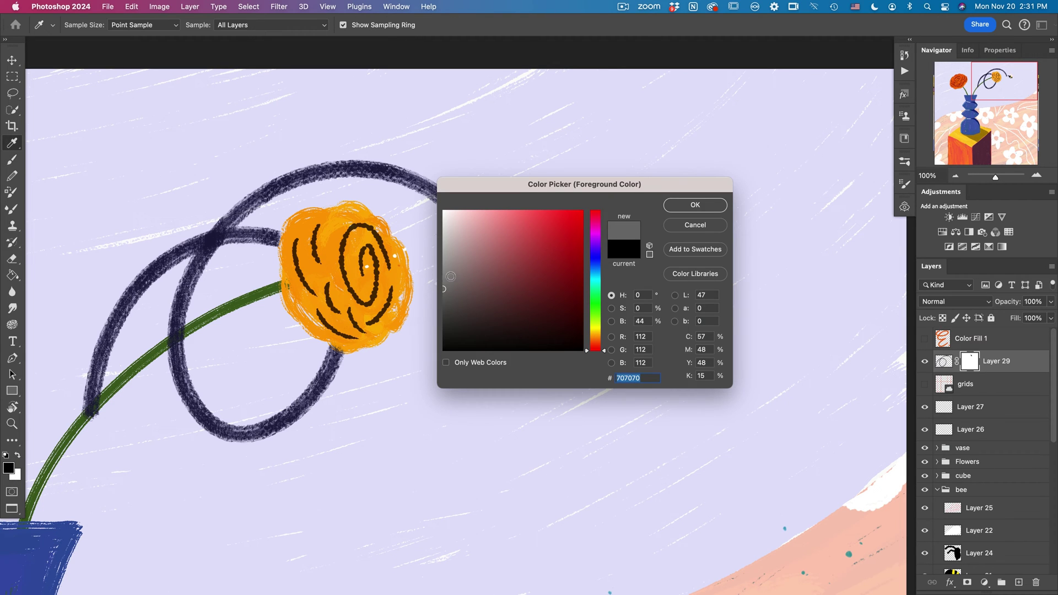
left_click(689, 206)
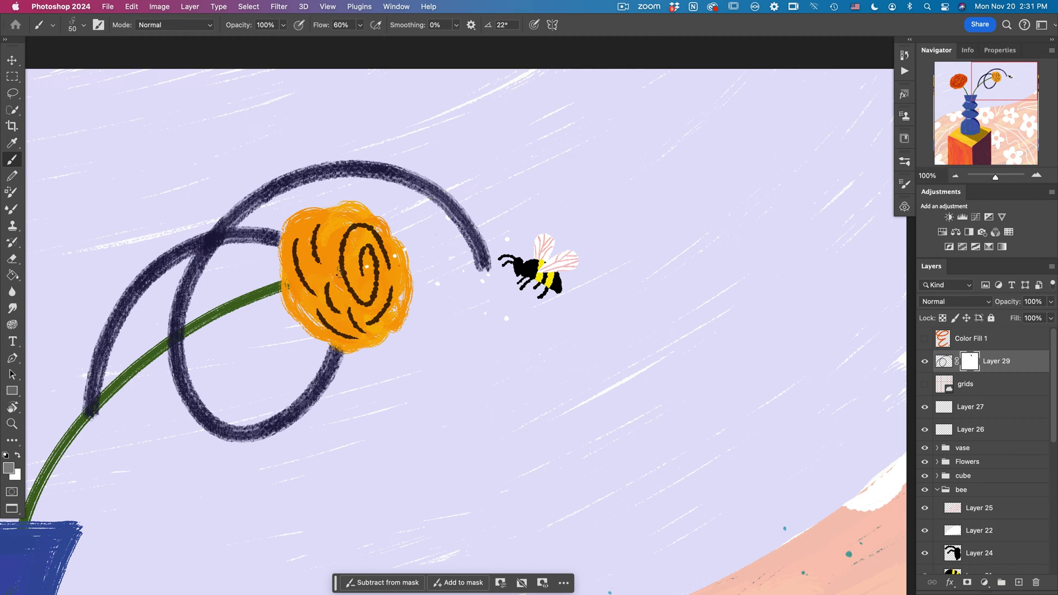
Step: Paint grey on the mask over the stem through the flower centre to make it semi-transparent
mouse_move(338, 273)
left_mouse_down()
mouse_move(324, 278)
mouse_move(337, 284)
mouse_move(281, 234)
left_mouse_up()
mouse_move(334, 284)
left_mouse_down()
mouse_move(334, 328)
mouse_move(347, 339)
mouse_move(337, 350)
mouse_move(358, 337)
left_mouse_up()
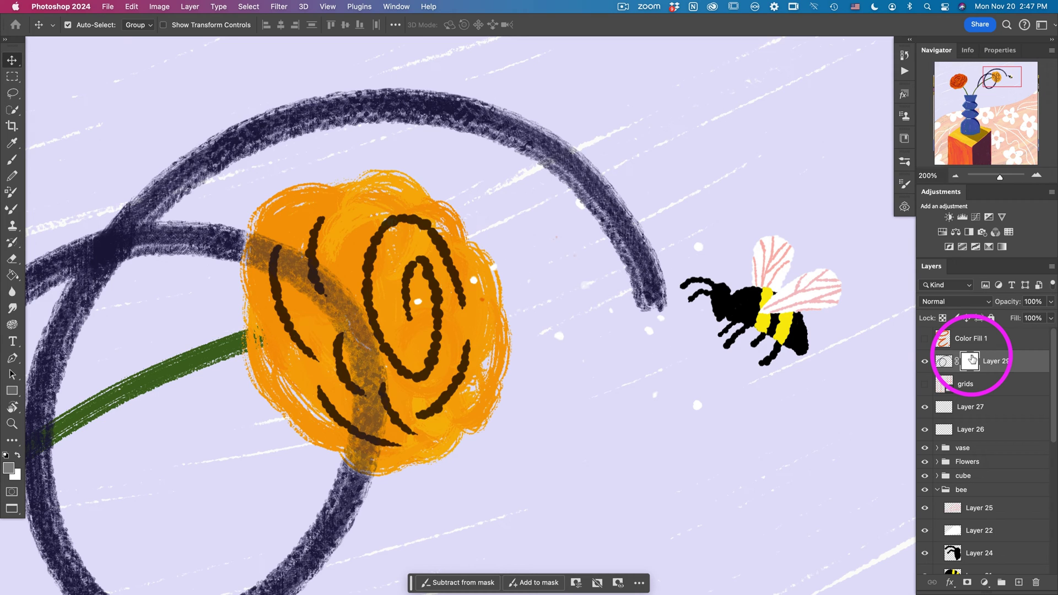
Step: Compare Layer 29 with its mask disabled, then drag the mask to the trash and delete it
key("BackSpace")
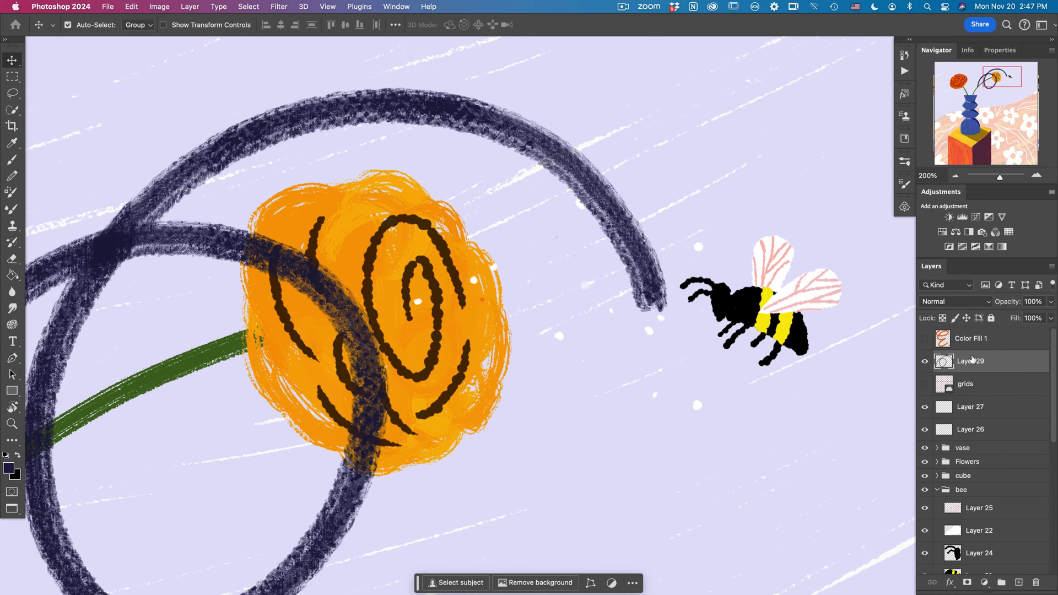
key("ctrl+z")
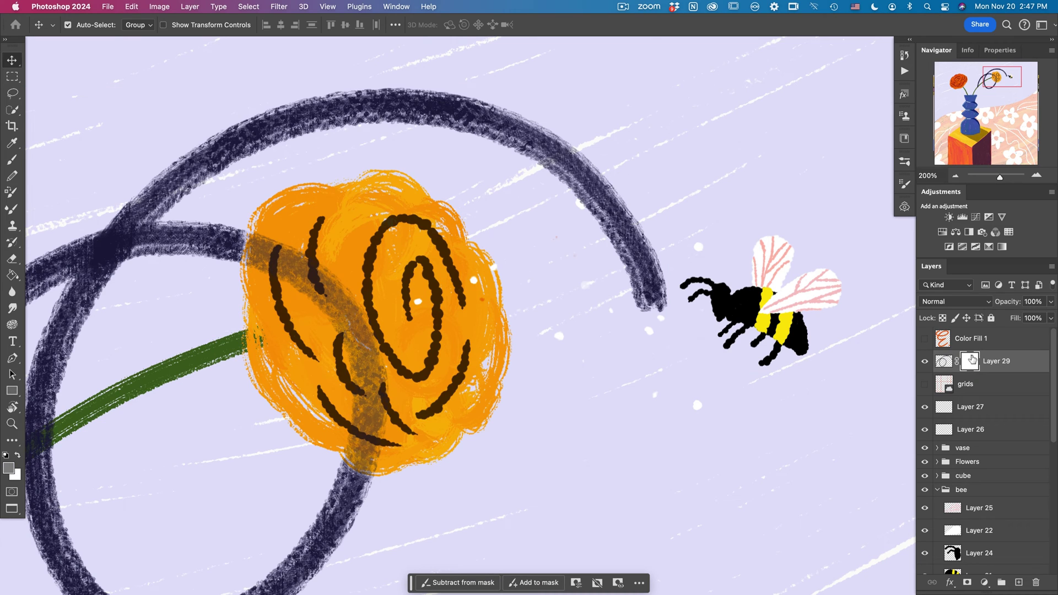
left_click(972, 359)
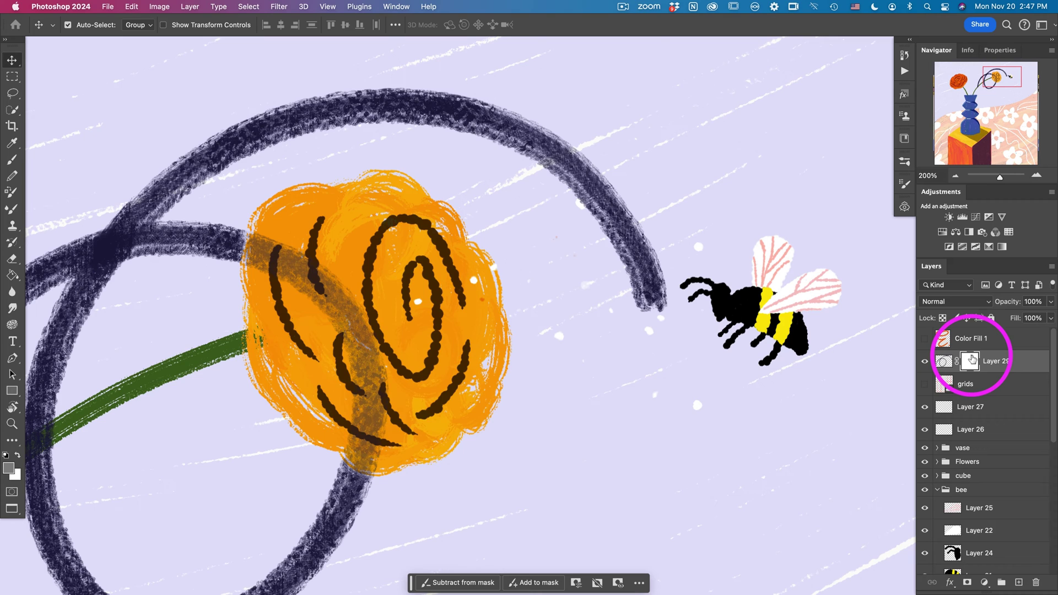
left_click_drag(972, 360, 1037, 585)
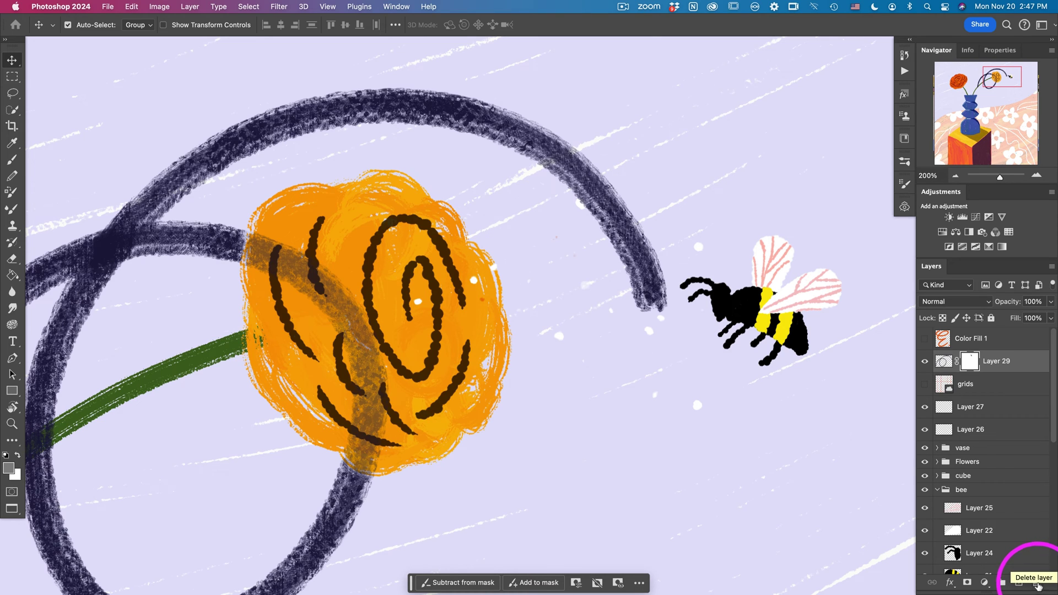
left_click(1038, 585)
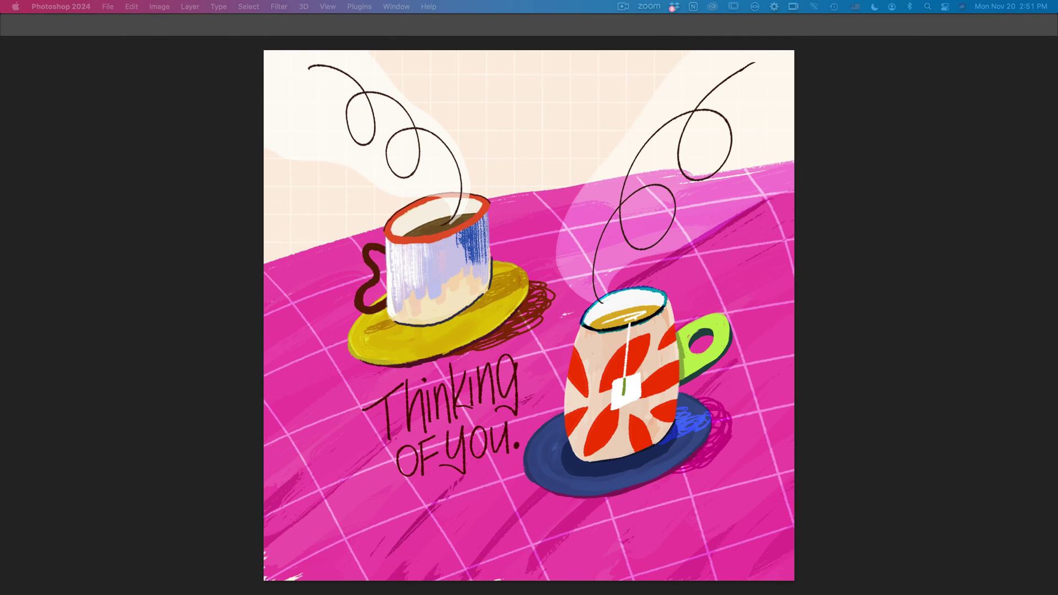
Step: Show the hidden toolbars and the Navigator, Adjustments and Layers panels again
key("Tab")
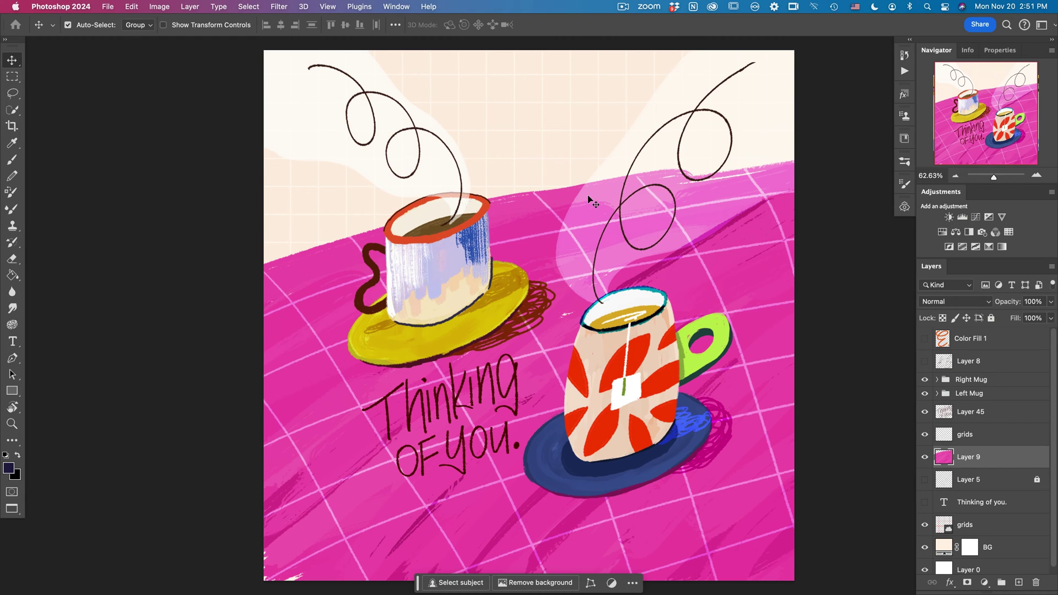
Step: Add a new empty layer above Layer 9 and set the foreground colour to light blue 78a4ed
left_click(1018, 583)
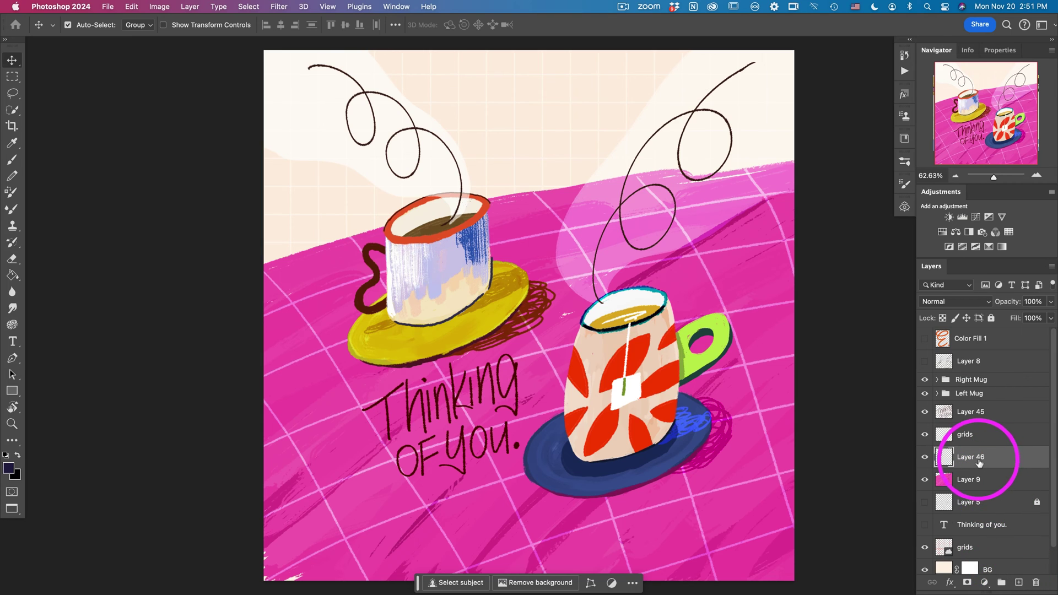
left_click(8, 468)
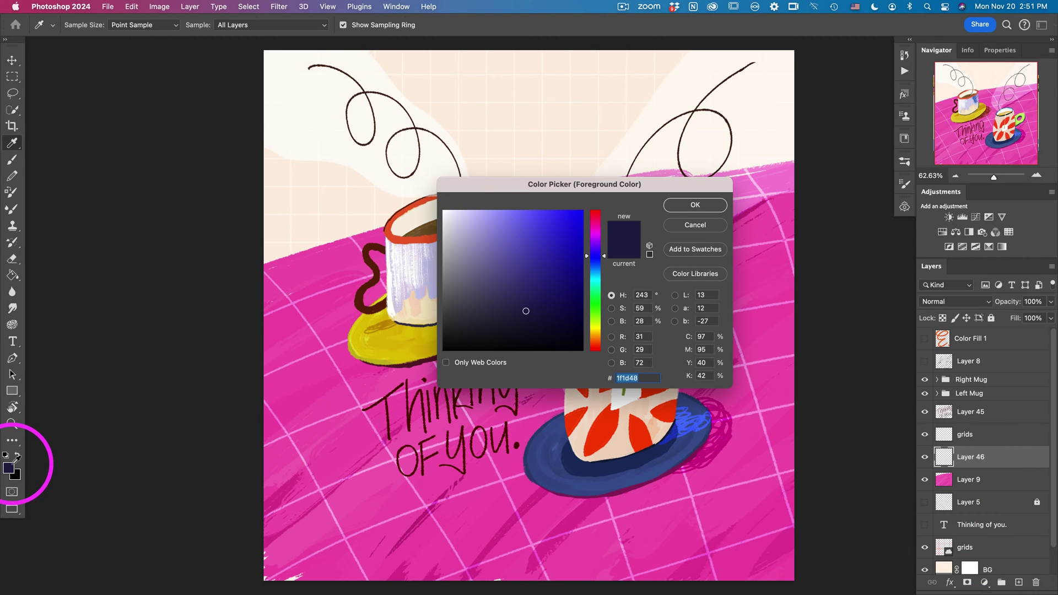
left_click(519, 233)
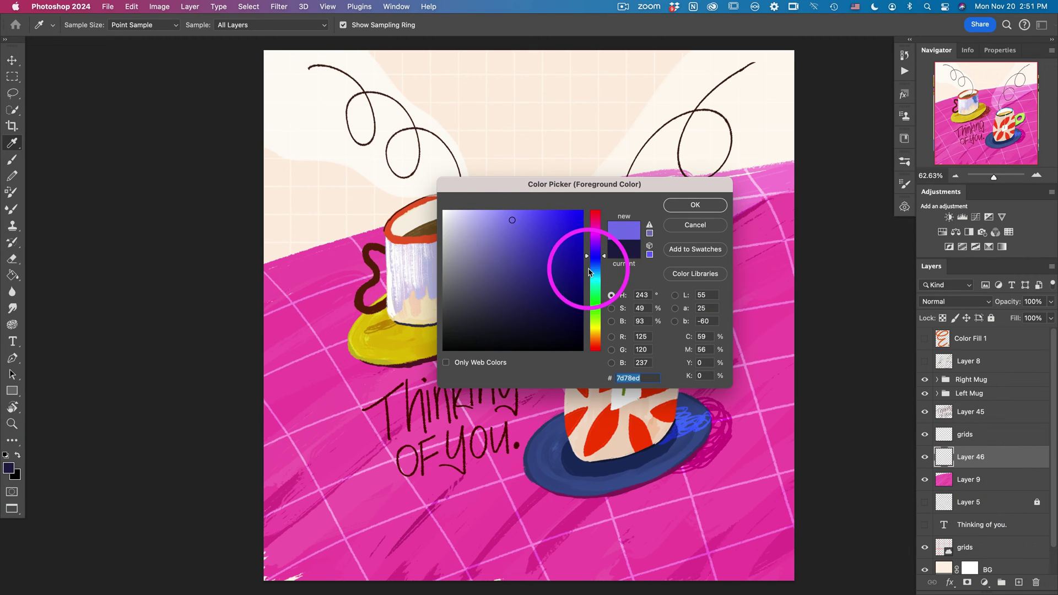
left_click_drag(605, 260, 605, 266)
left_click(685, 205)
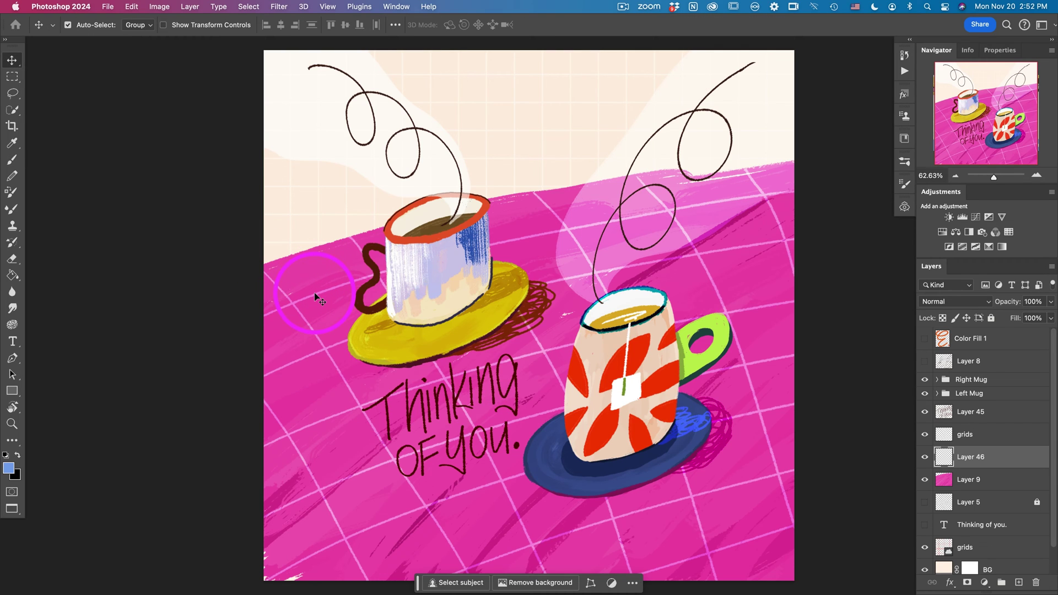
Step: Select the Marker Opaque Juicy brush and set its size to 300 px
key("b")
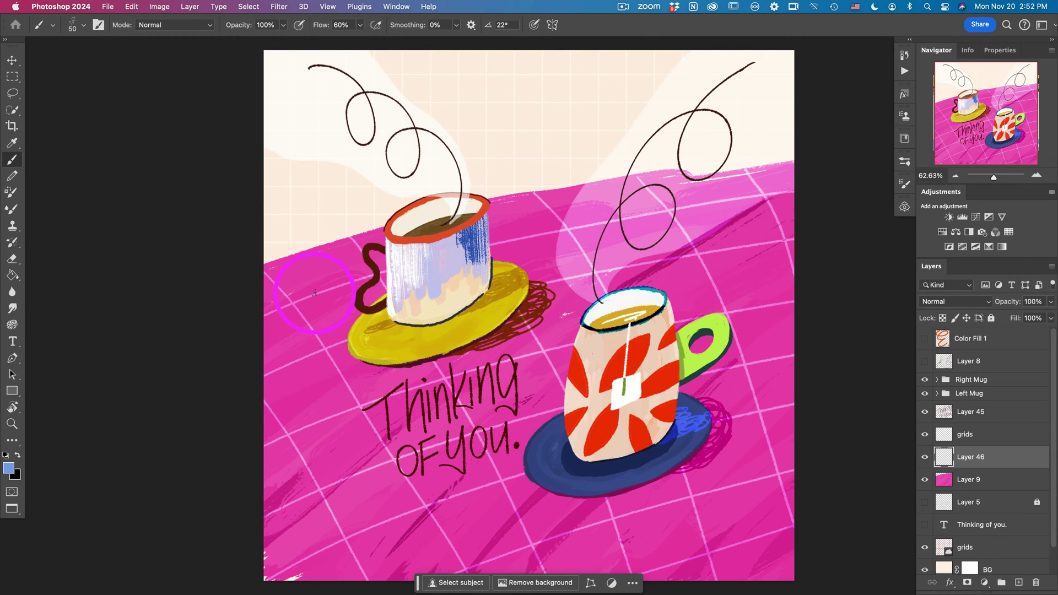
left_click(903, 162)
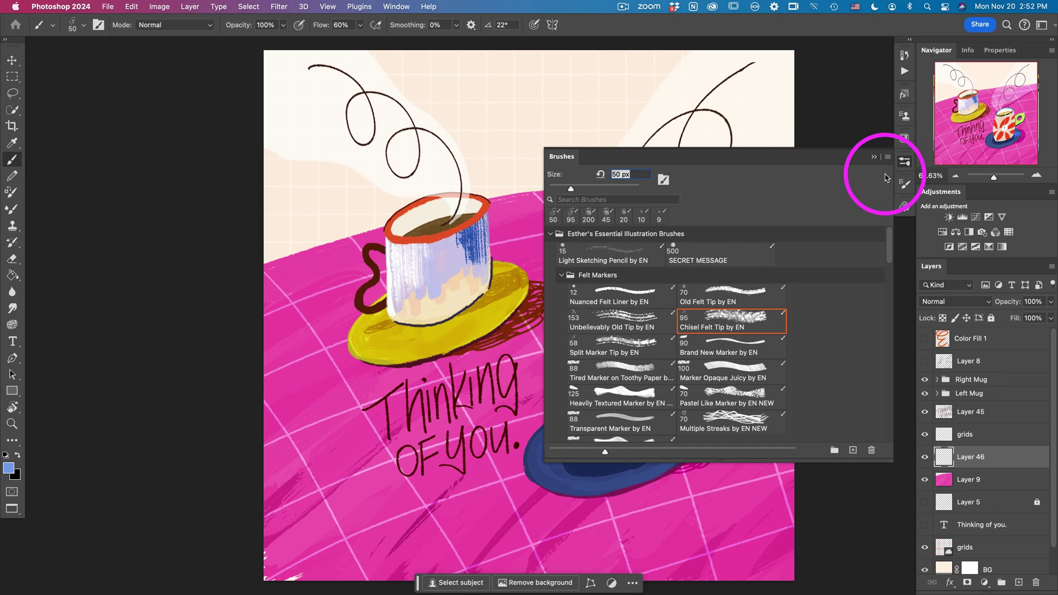
mouse_move(544, 461)
left_mouse_down()
mouse_move(538, 475)
mouse_move(439, 523)
left_mouse_up()
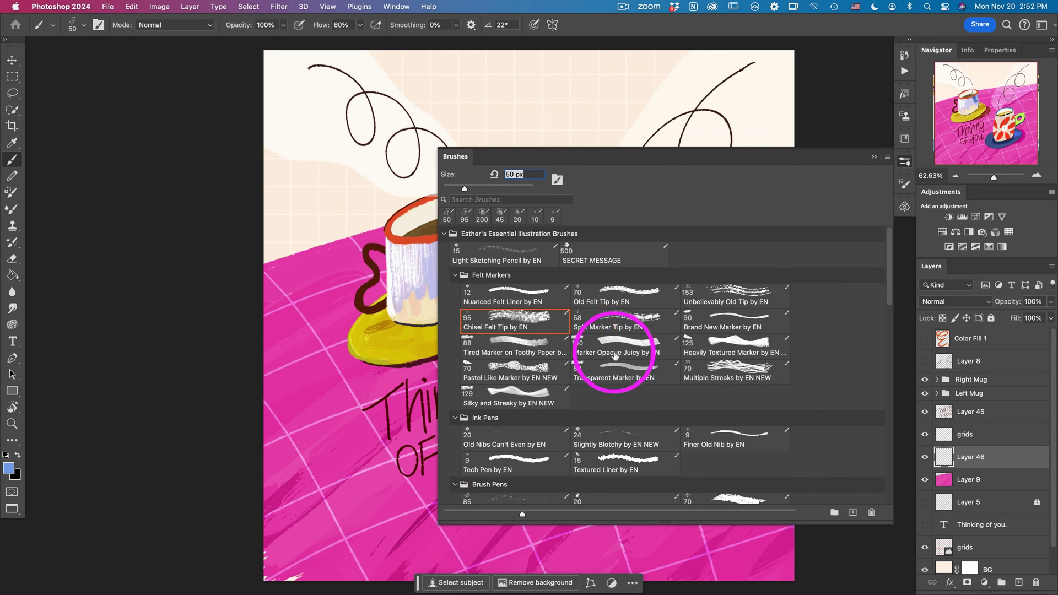
left_click(642, 346)
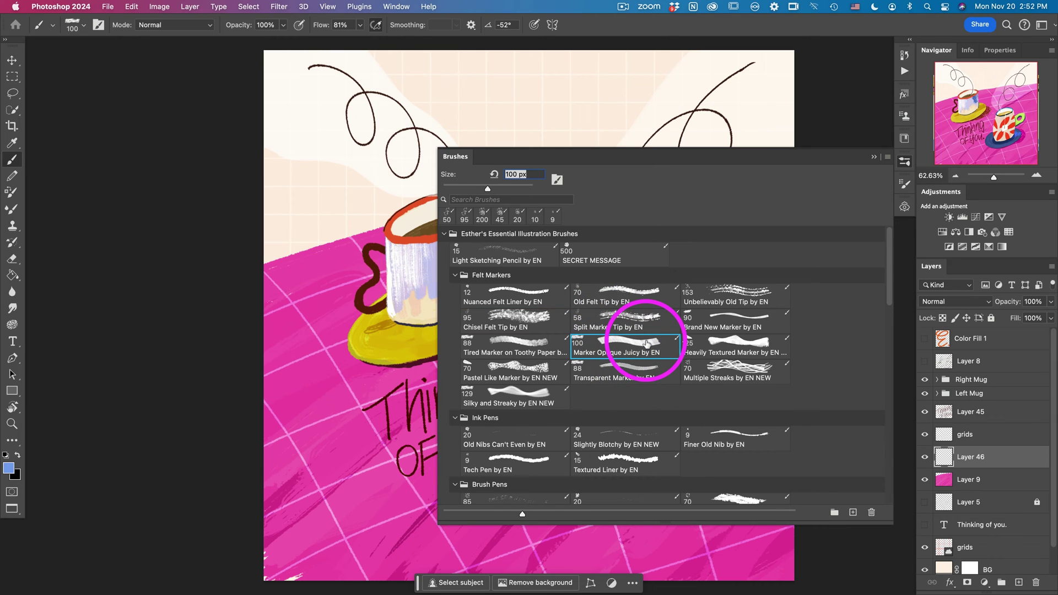
left_click(873, 157)
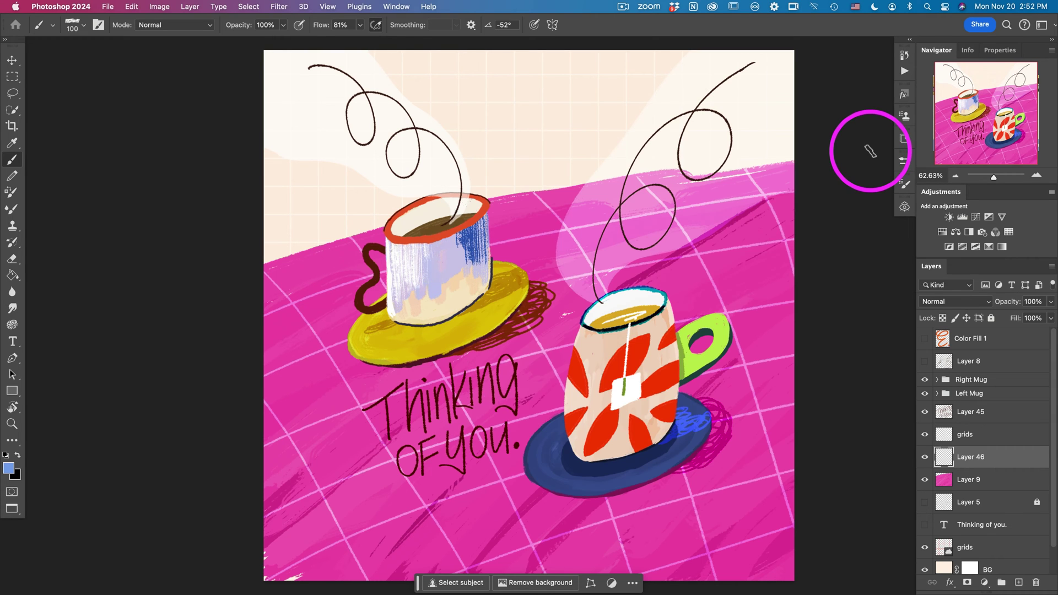
left_click(904, 162)
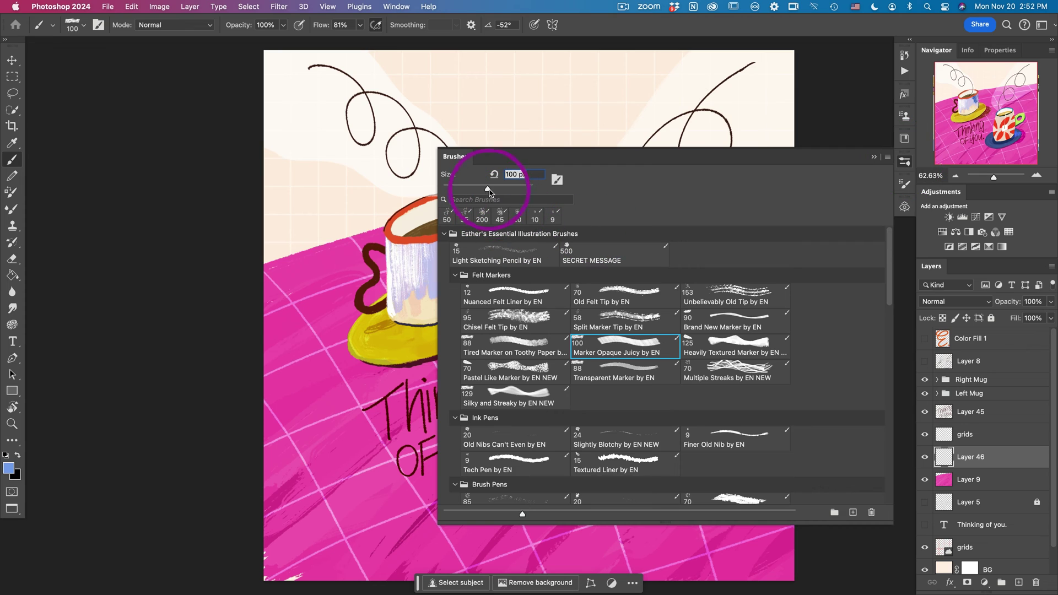
left_click_drag(499, 186, 515, 188)
left_click(873, 157)
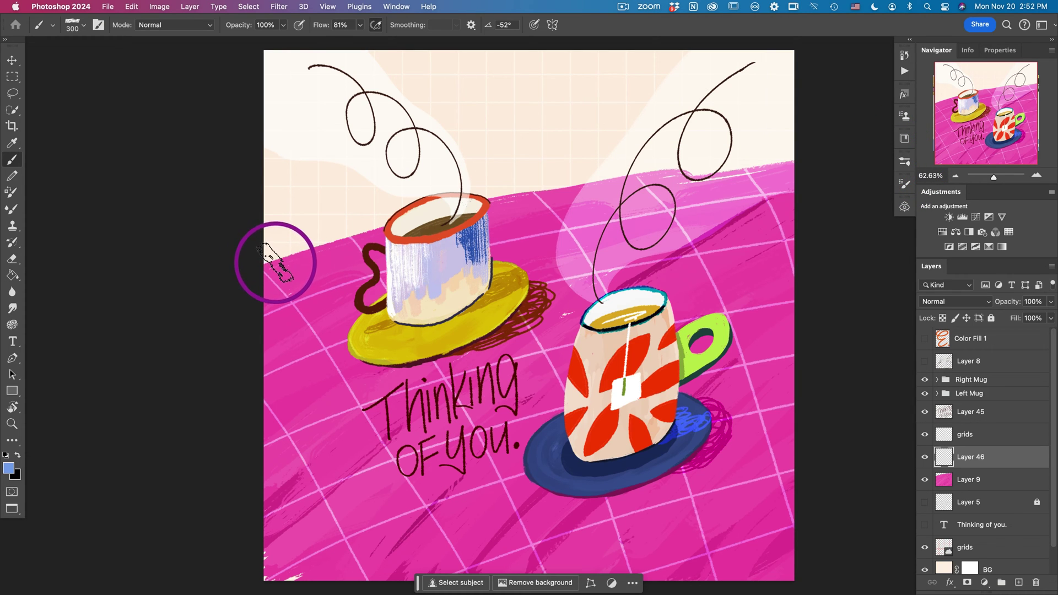
Step: Paint one wide light blue stroke on Layer 46 across the table's back edge
mouse_move(250, 271)
left_mouse_down()
mouse_move(523, 194)
mouse_move(755, 158)
mouse_move(809, 161)
left_mouse_up()
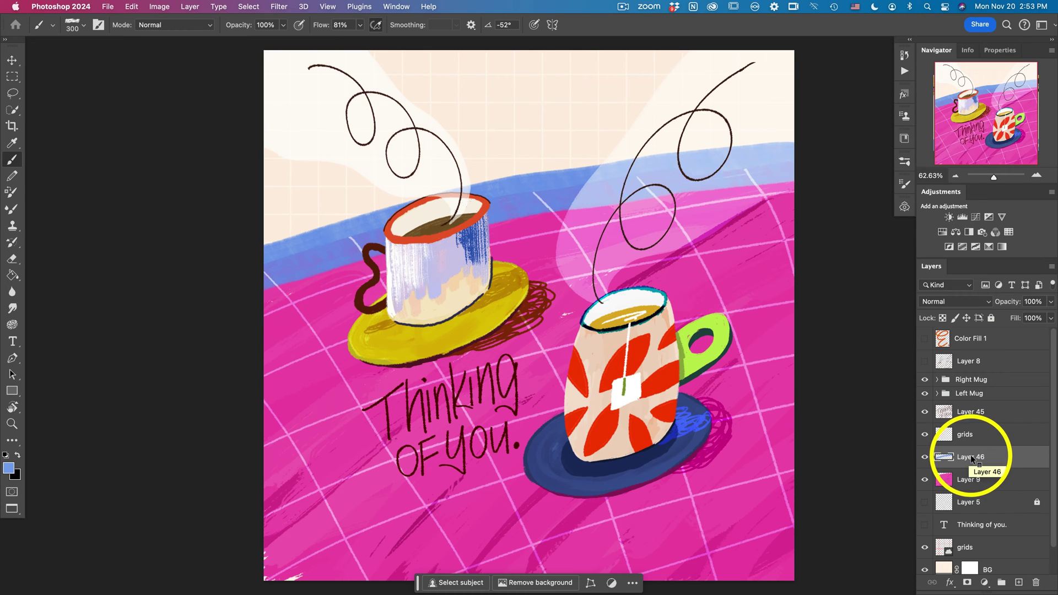
Step: Make Layer 46 a clipping mask on the pink table layer below it
right_click(975, 459)
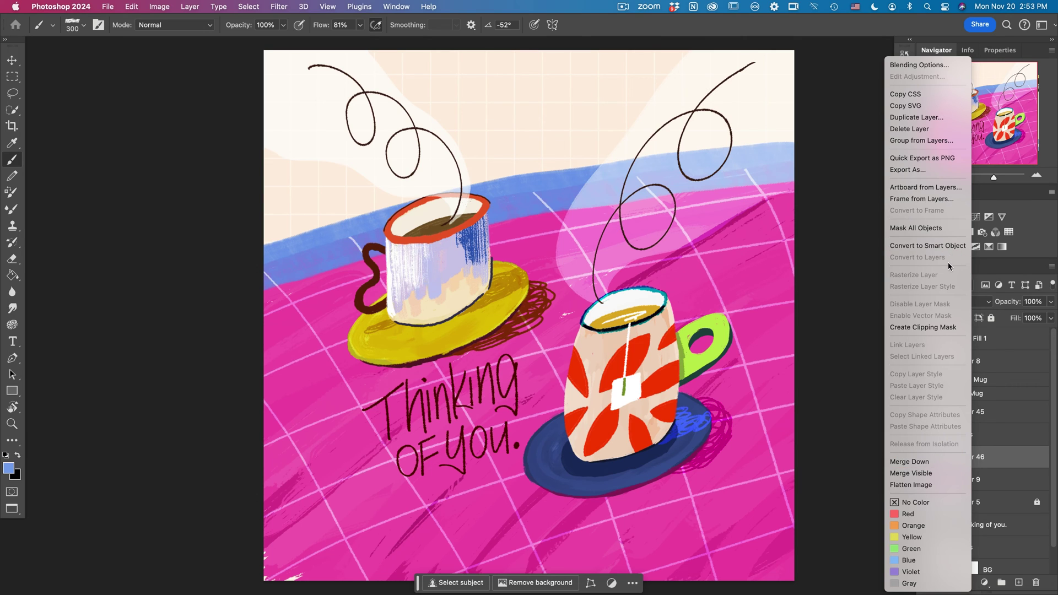
left_click(947, 329)
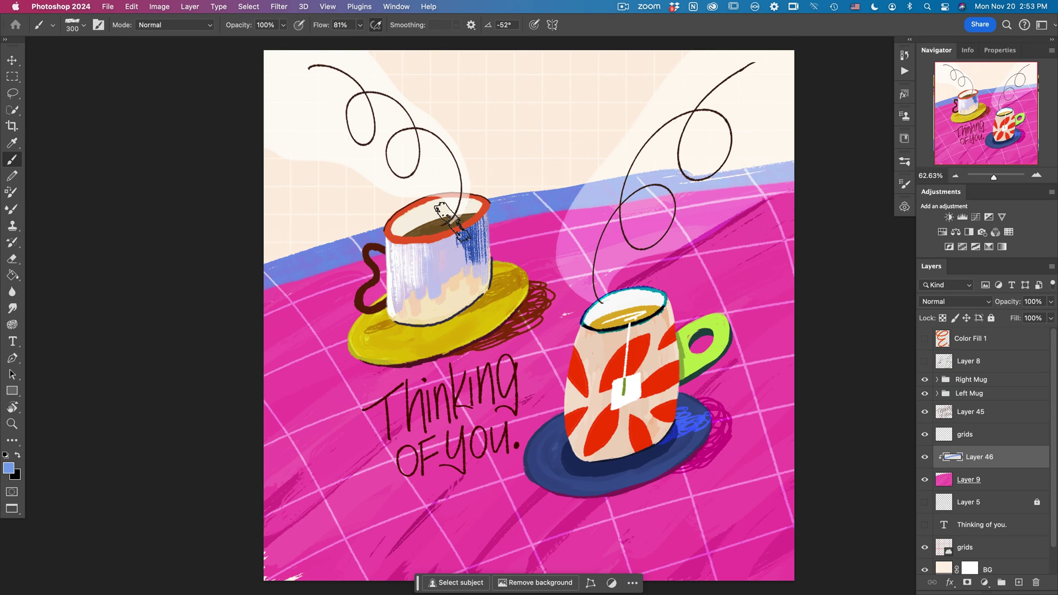
key("super+alt+g")
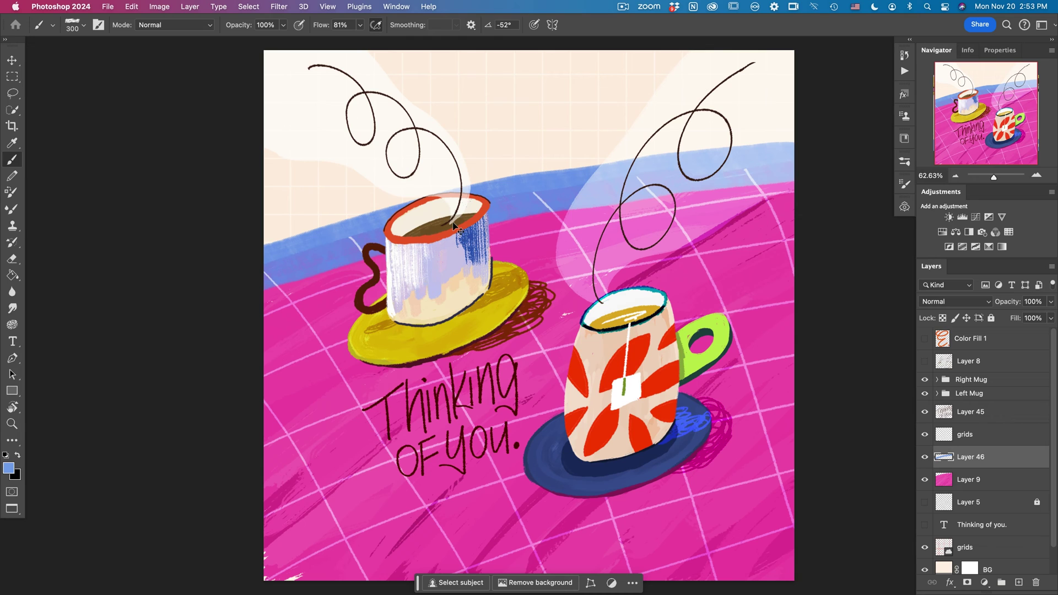
key("super+alt+g")
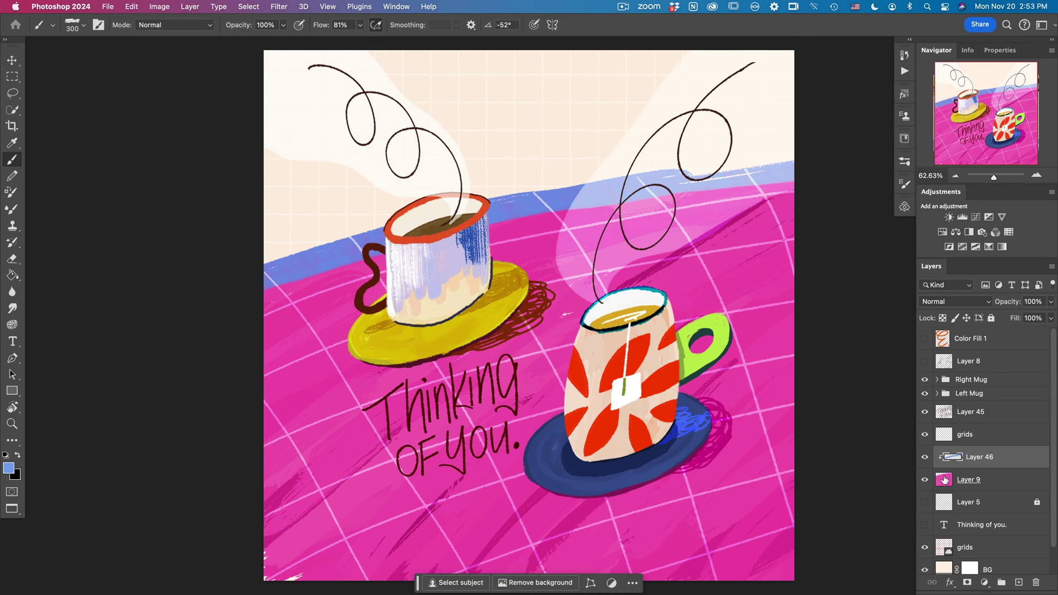
left_click(925, 457)
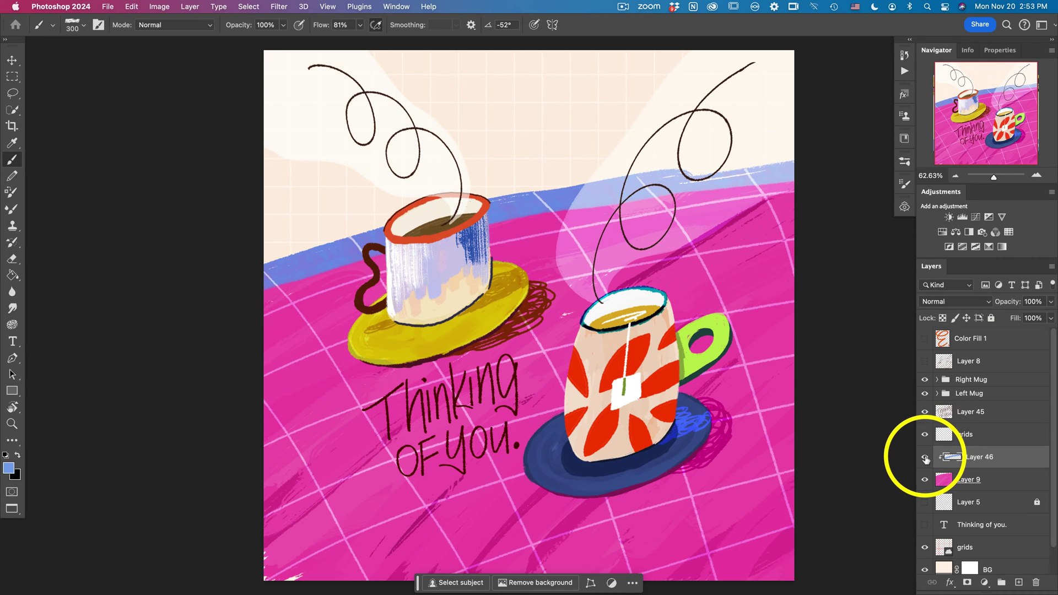
left_click(925, 457)
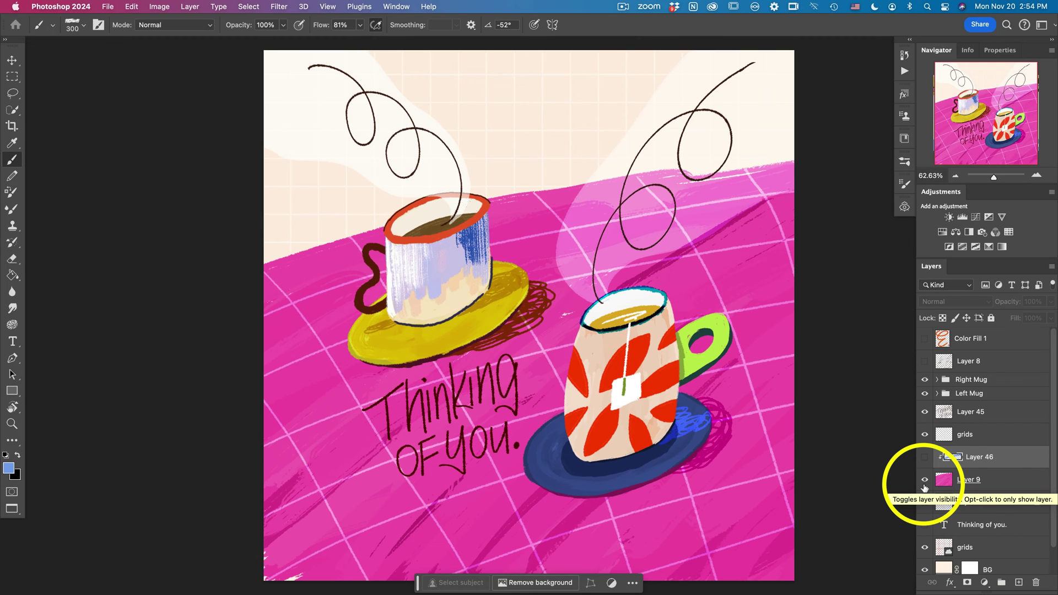
left_click(925, 459)
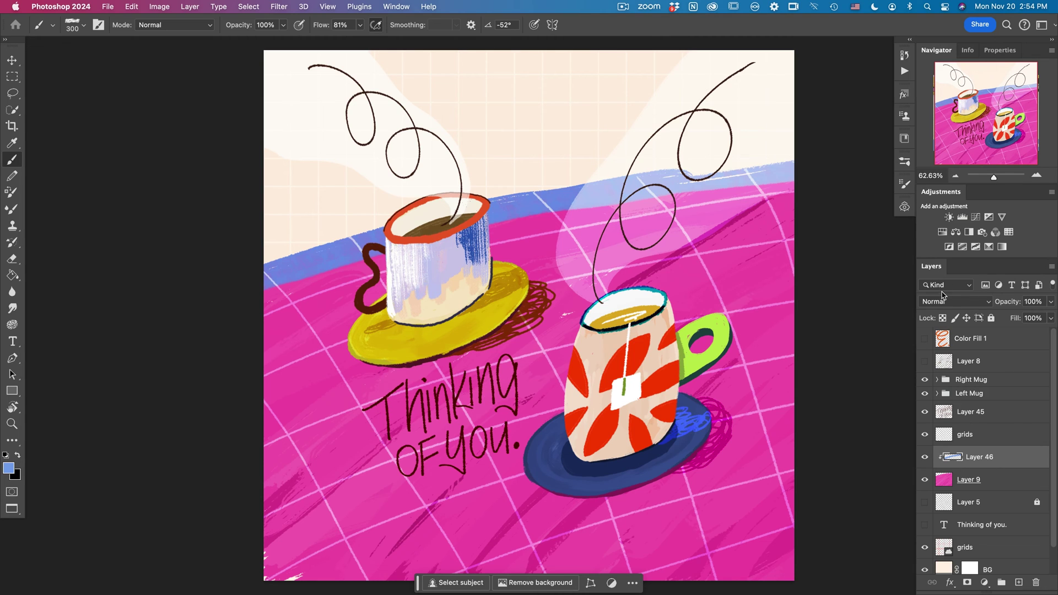
Step: Change Layer 46's blend mode to Difference, turning the blue band dark maroon
left_click(950, 305)
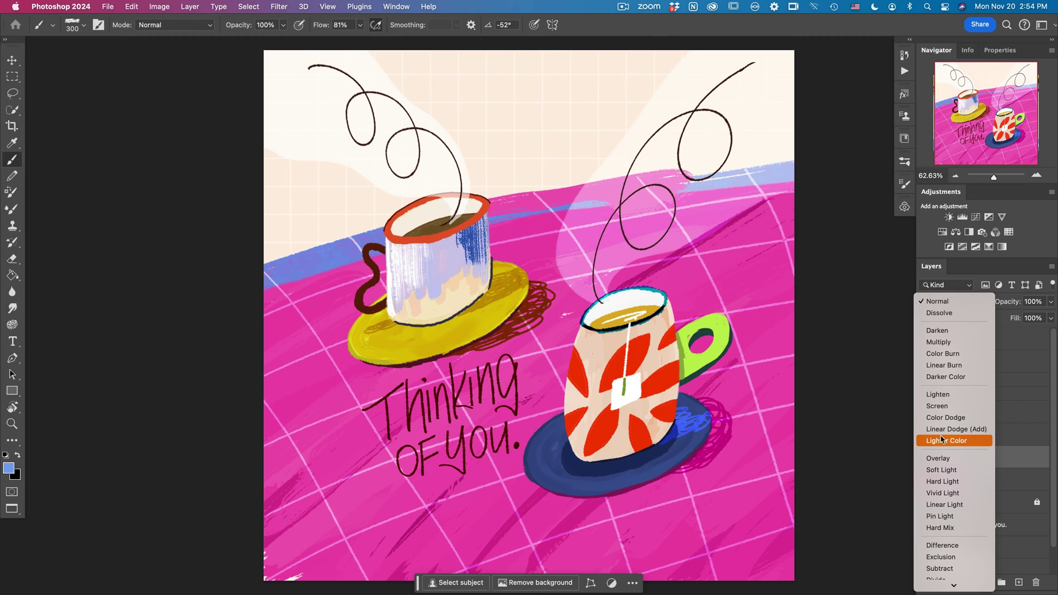
left_click(943, 544)
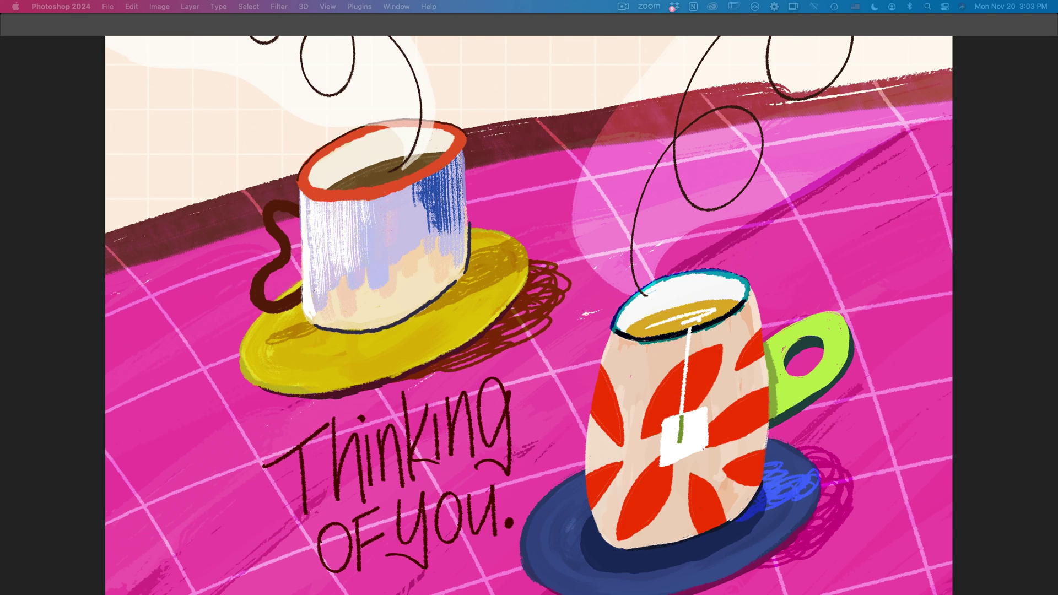
Step: Restore the panels, deselect, and delete Layer 46 to remove the table-edge band
key("Tab")
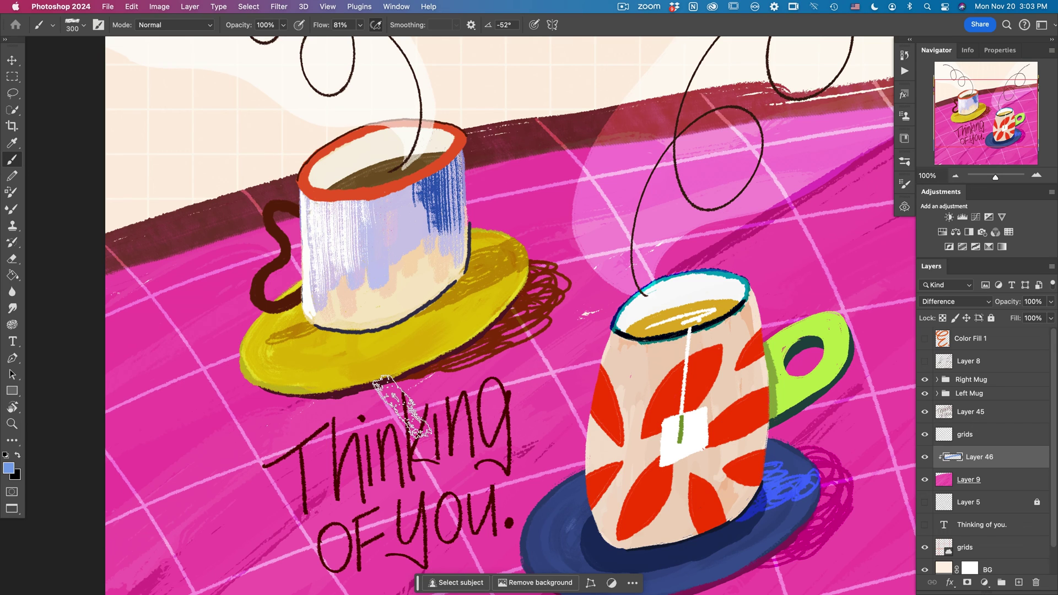
key("ctrl+d")
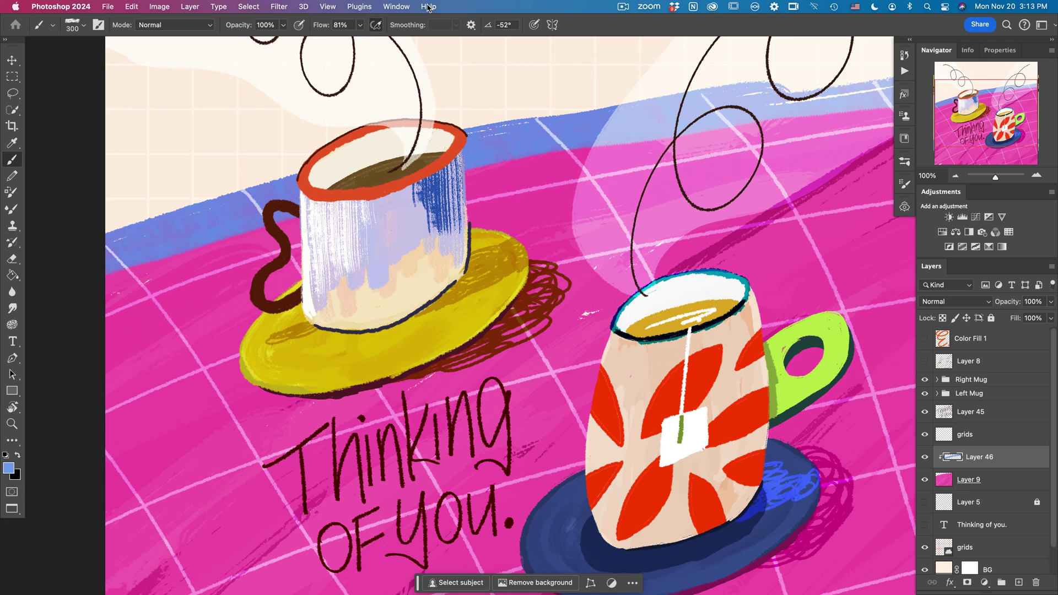
left_click(1035, 584)
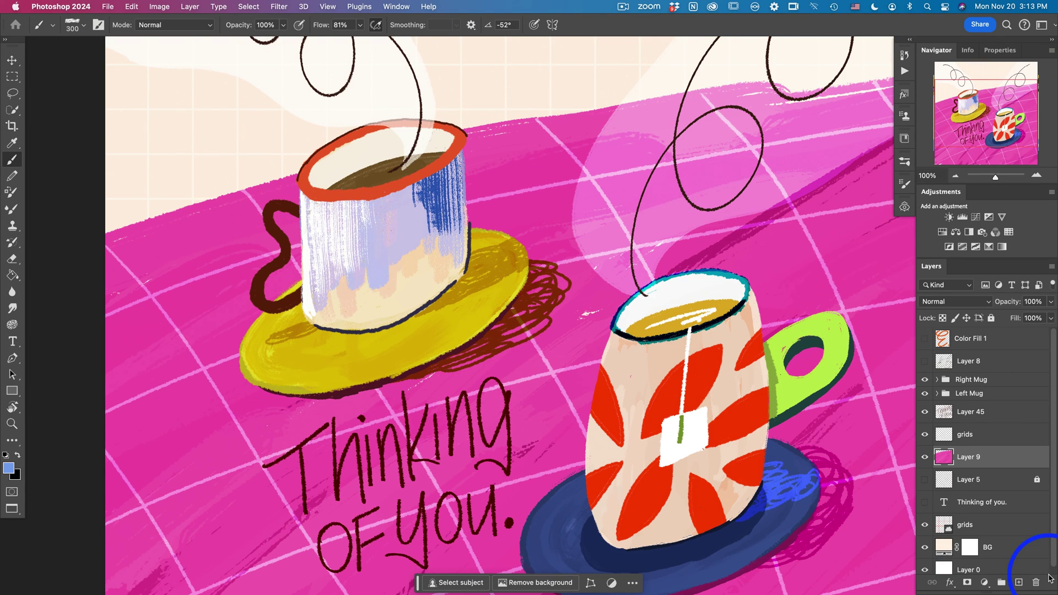
left_click(189, 7)
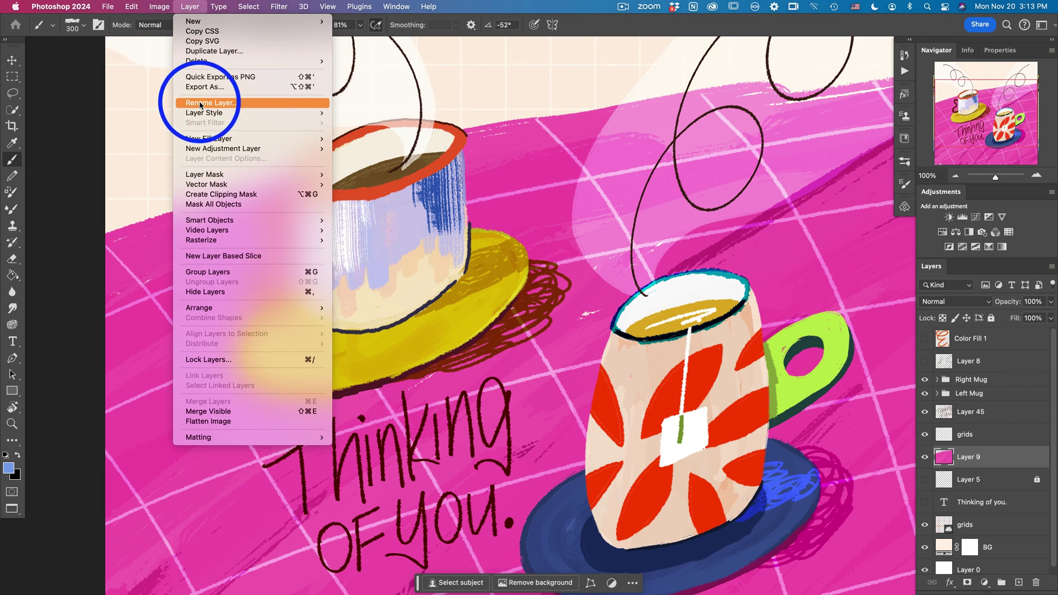
Step: Create Color Fill 10 through Layer > New Fill Layer > Solid Color with a yellow-green colour
mouse_move(209, 139)
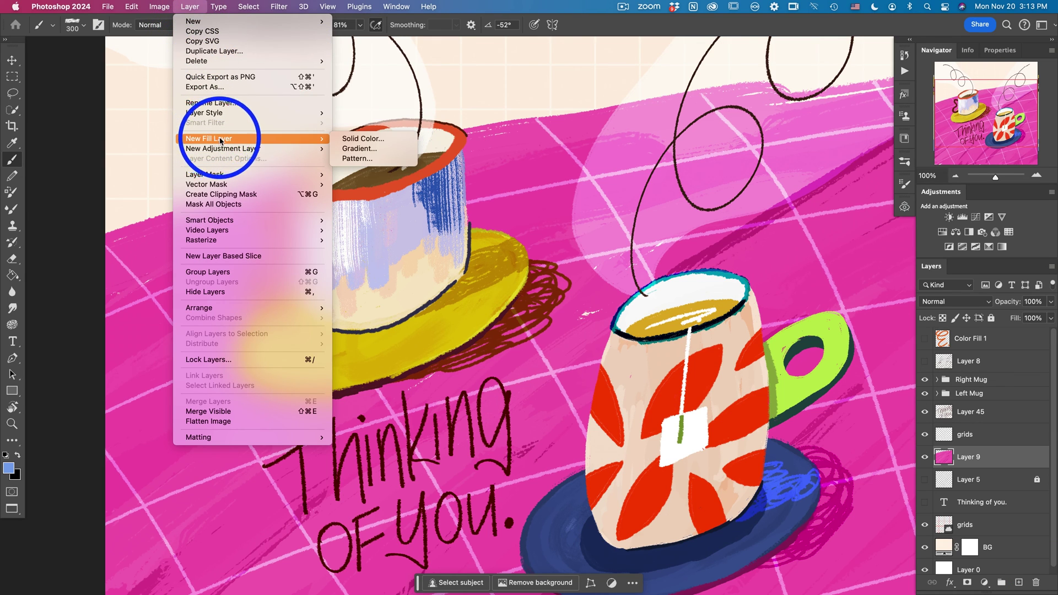
left_click(352, 139)
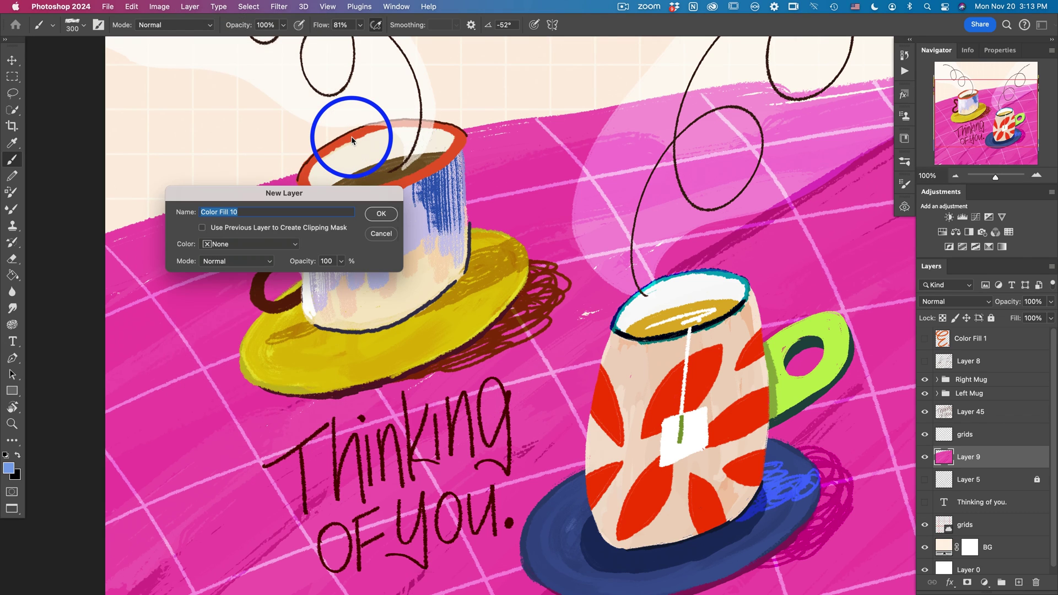
left_click(382, 215)
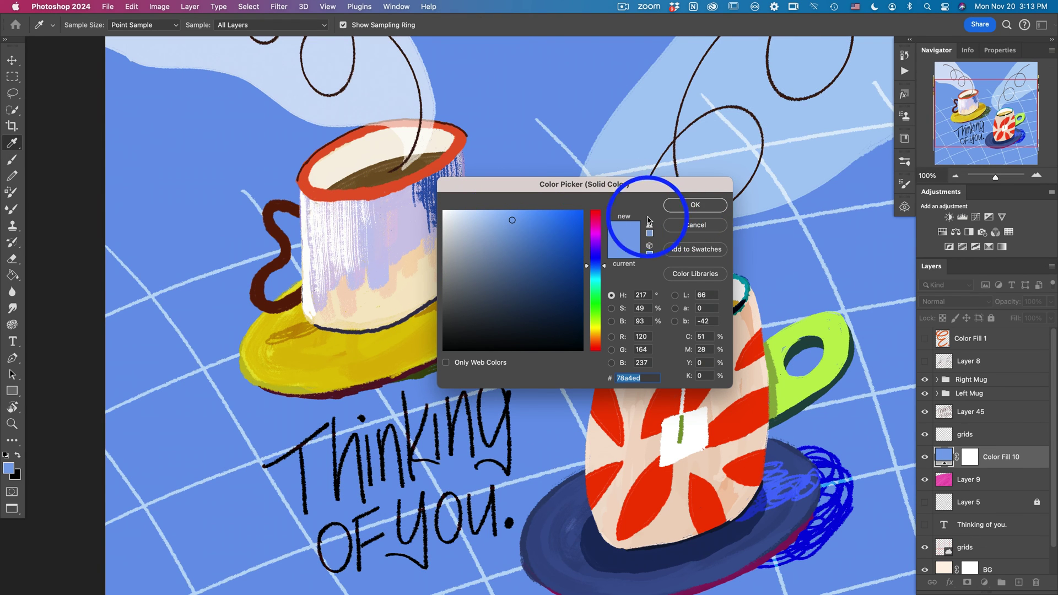
left_click(594, 310)
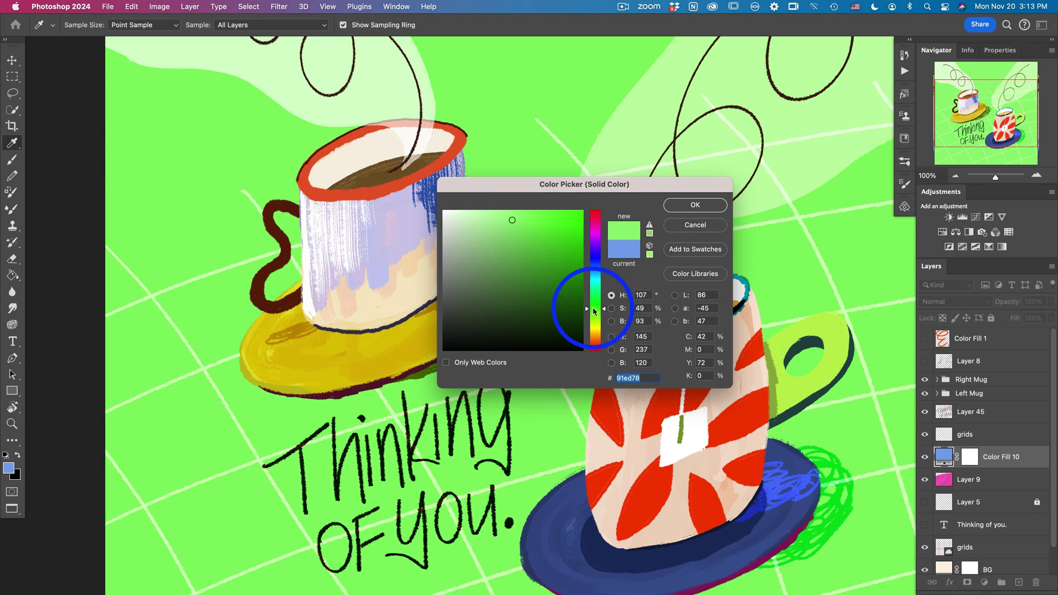
left_click_drag(594, 310, 595, 328)
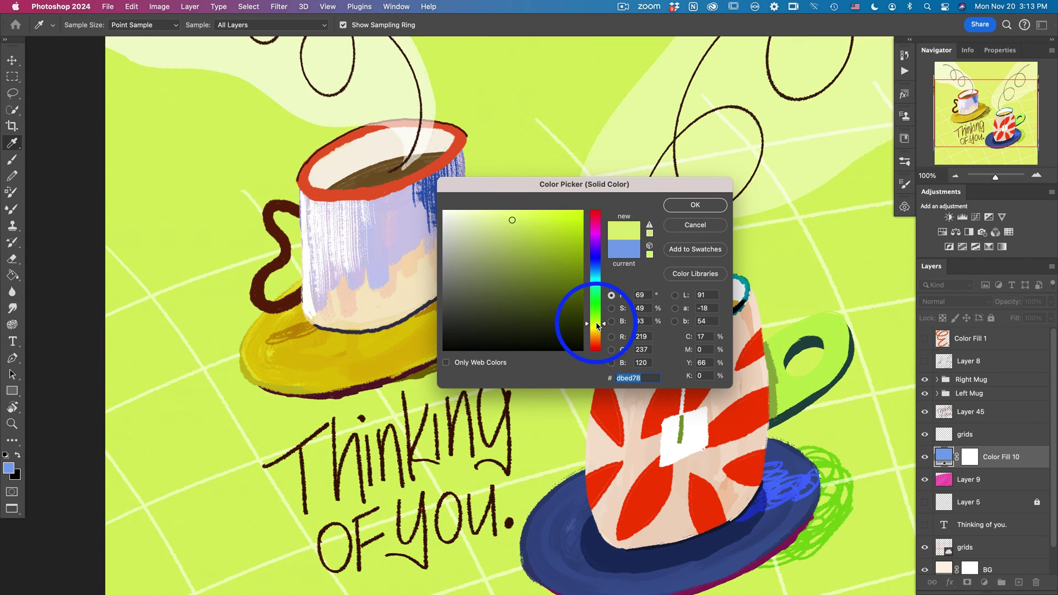
left_click(681, 207)
key("b")
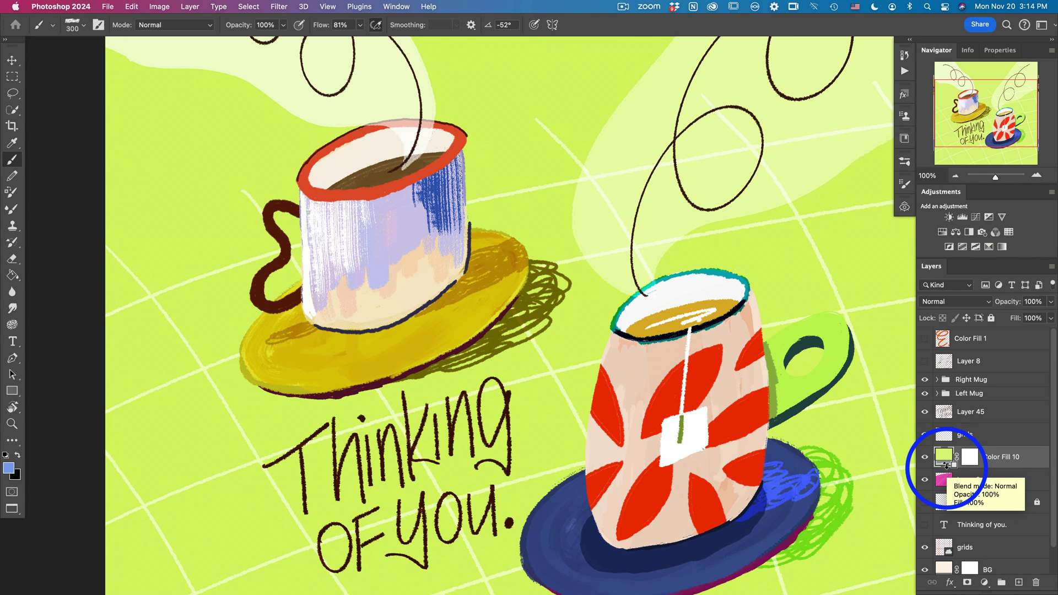
Step: Clip Color Fill 10 onto Layer 9 so the lime green fills only the grid tablecloth
left_click(946, 465, "alt")
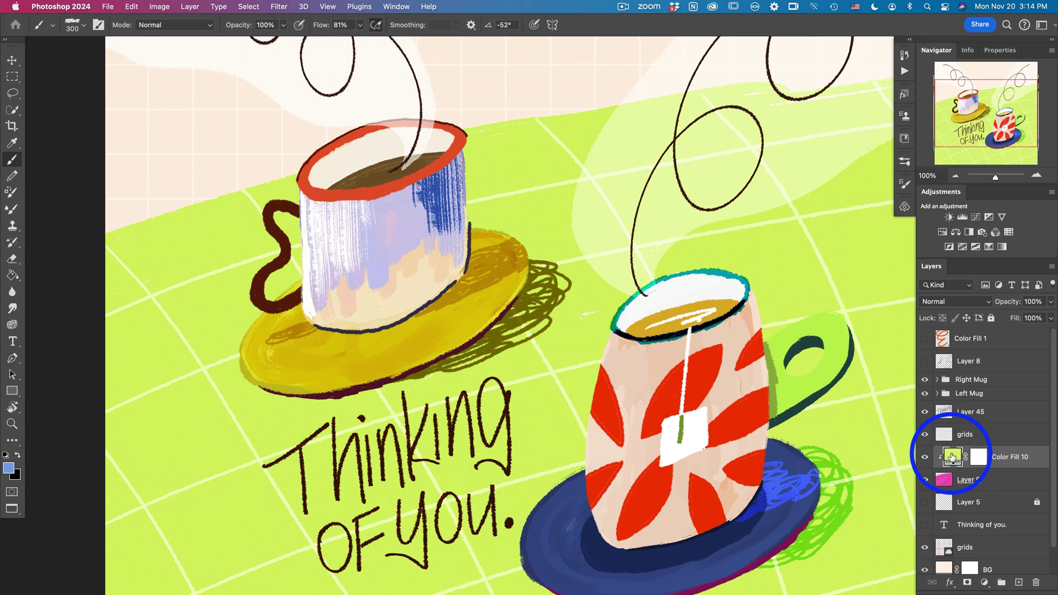
Step: Recolour Color Fill 10 to orange f88254 so the tablecloth under the mugs turns orange
double_click(952, 456)
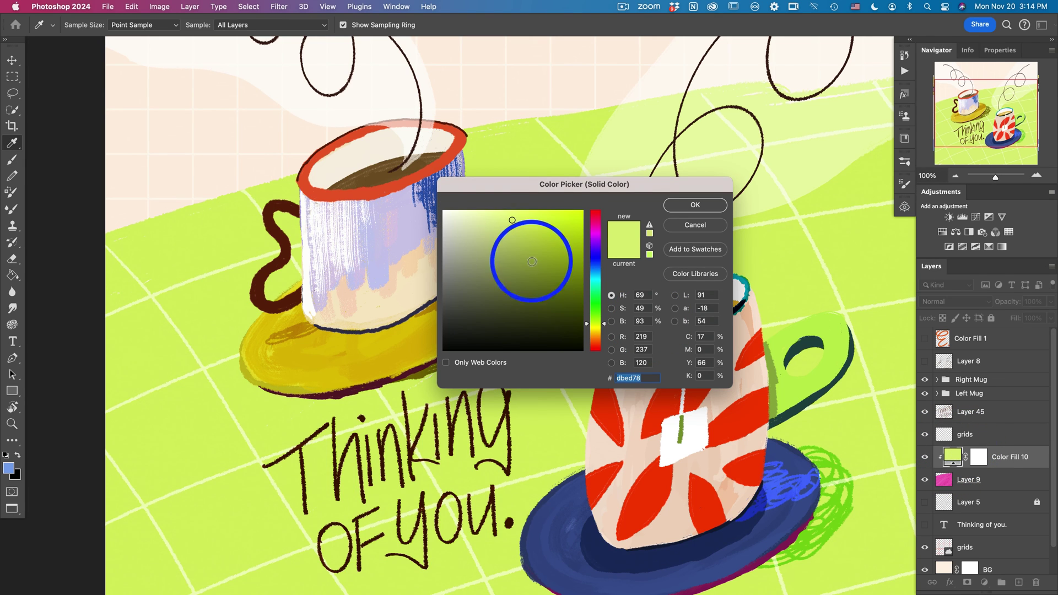
mouse_move(531, 255)
left_mouse_down()
mouse_move(529, 243)
mouse_move(515, 276)
mouse_move(547, 259)
mouse_move(541, 240)
mouse_move(566, 288)
left_mouse_up()
left_click(590, 243)
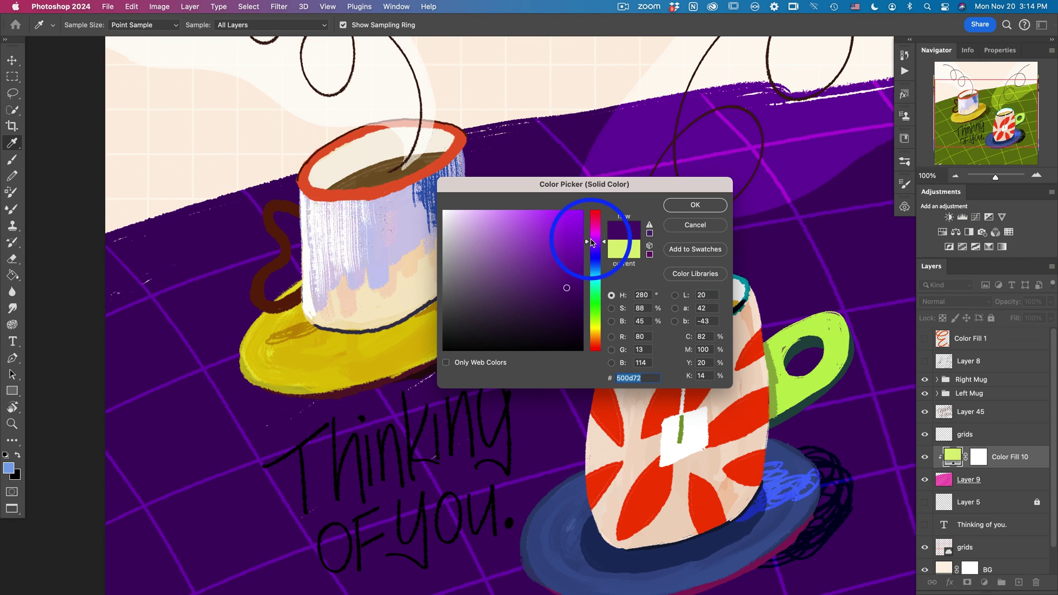
mouse_move(562, 236)
left_mouse_down()
mouse_move(533, 223)
mouse_move(512, 236)
mouse_move(520, 207)
mouse_move(516, 219)
left_mouse_up()
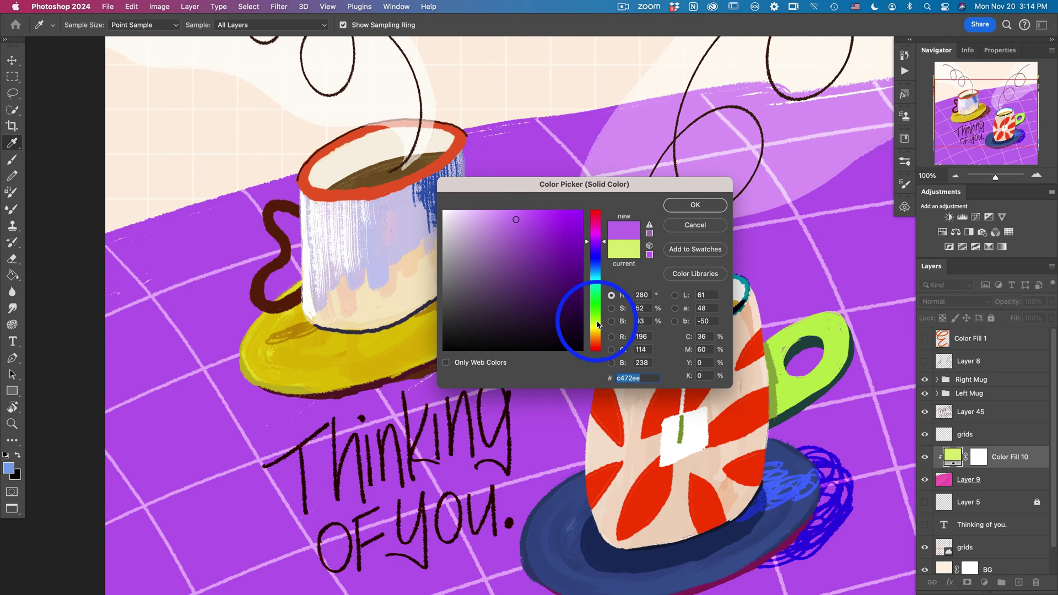
mouse_move(588, 353)
left_mouse_down()
mouse_move(586, 317)
mouse_move(587, 329)
left_mouse_up()
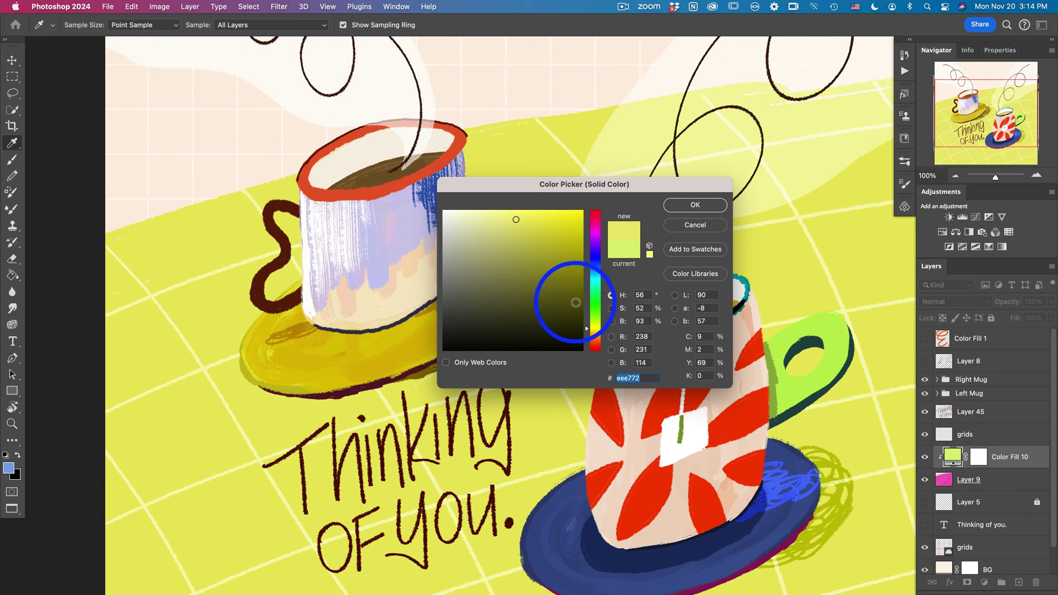
left_click(490, 277)
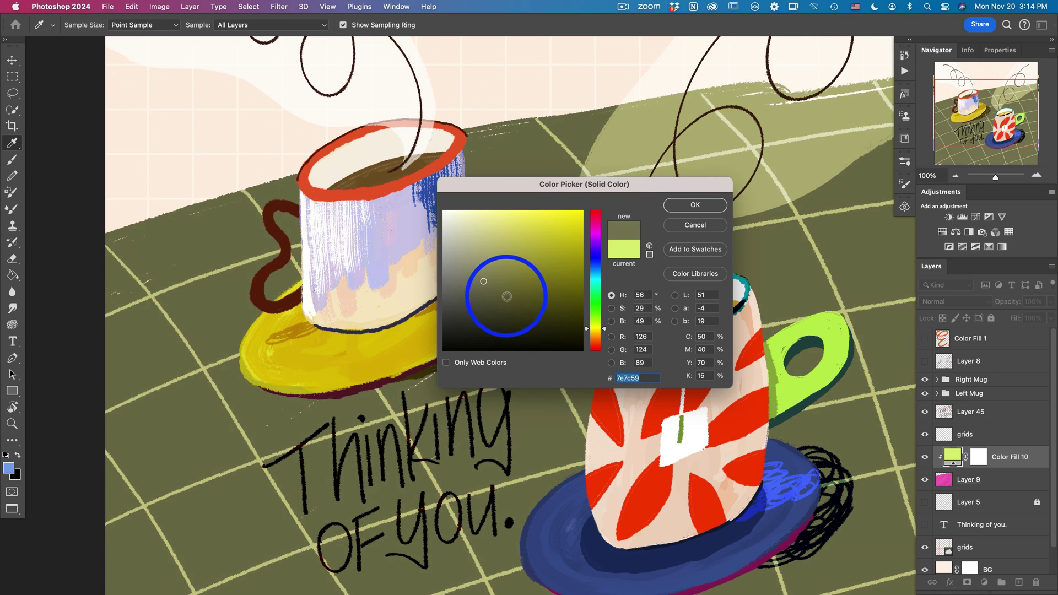
left_click_drag(500, 295, 547, 277)
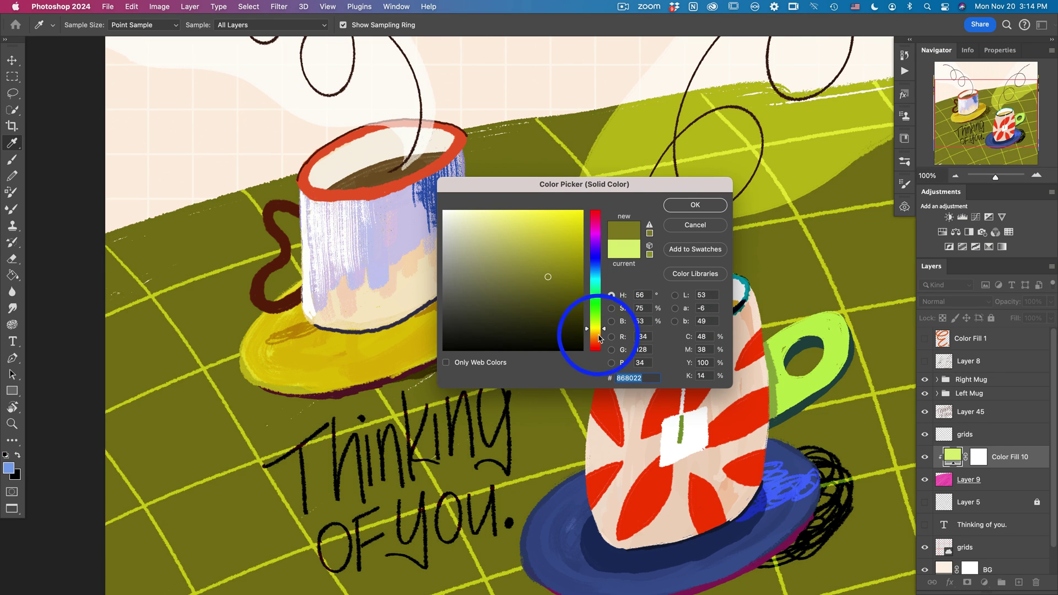
left_click_drag(594, 328, 598, 345)
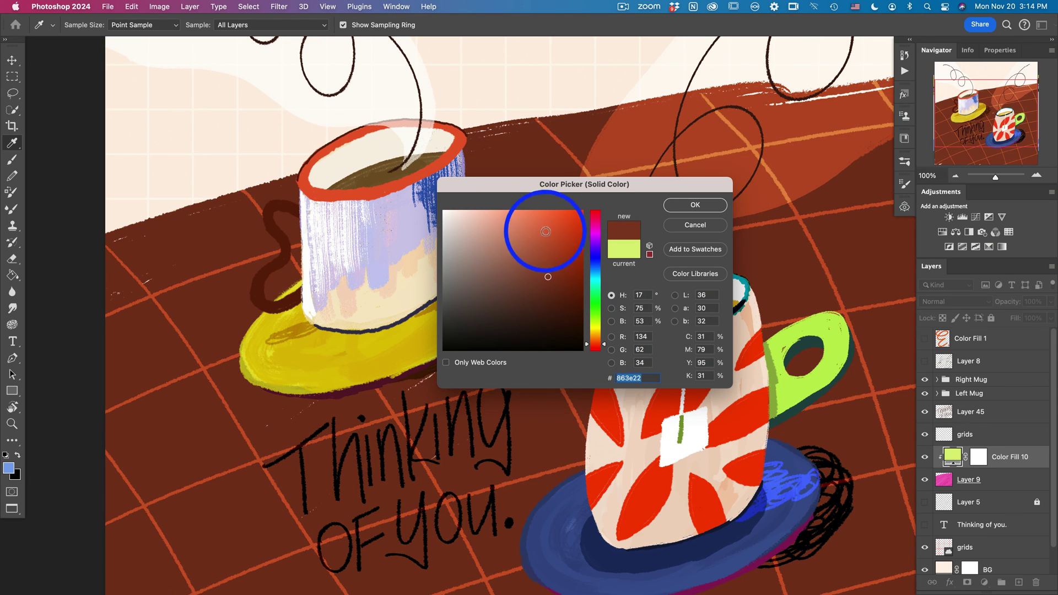
left_click(533, 243)
left_click(534, 224)
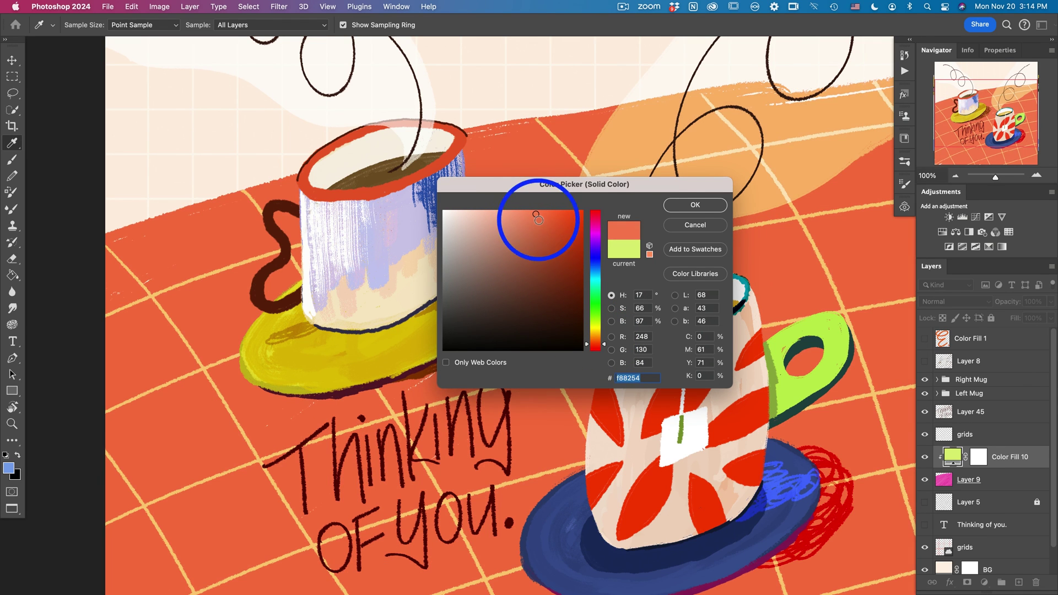
left_click(697, 205)
key("b")
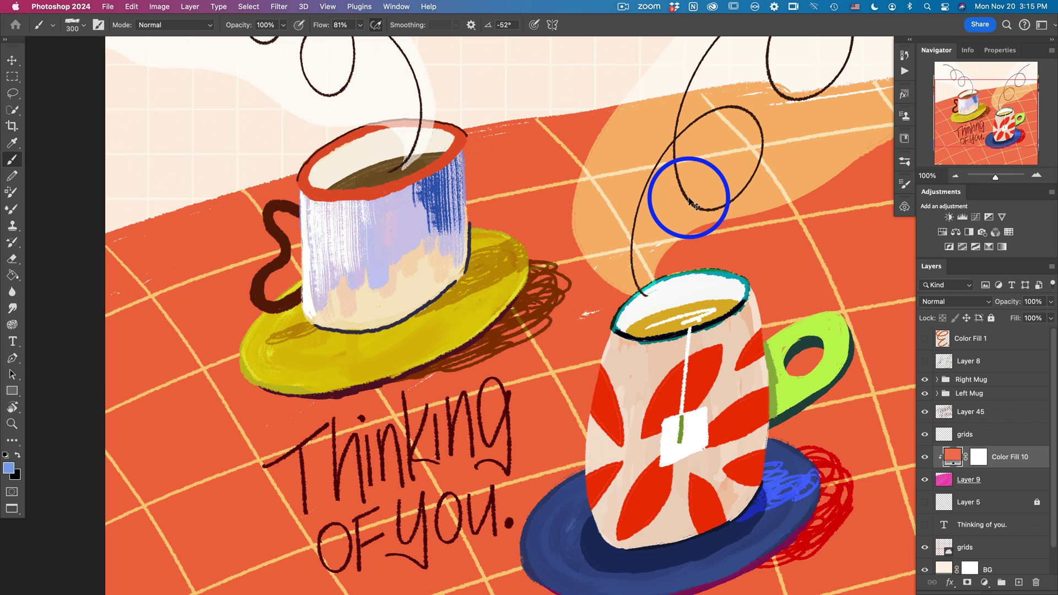
key("super+0")
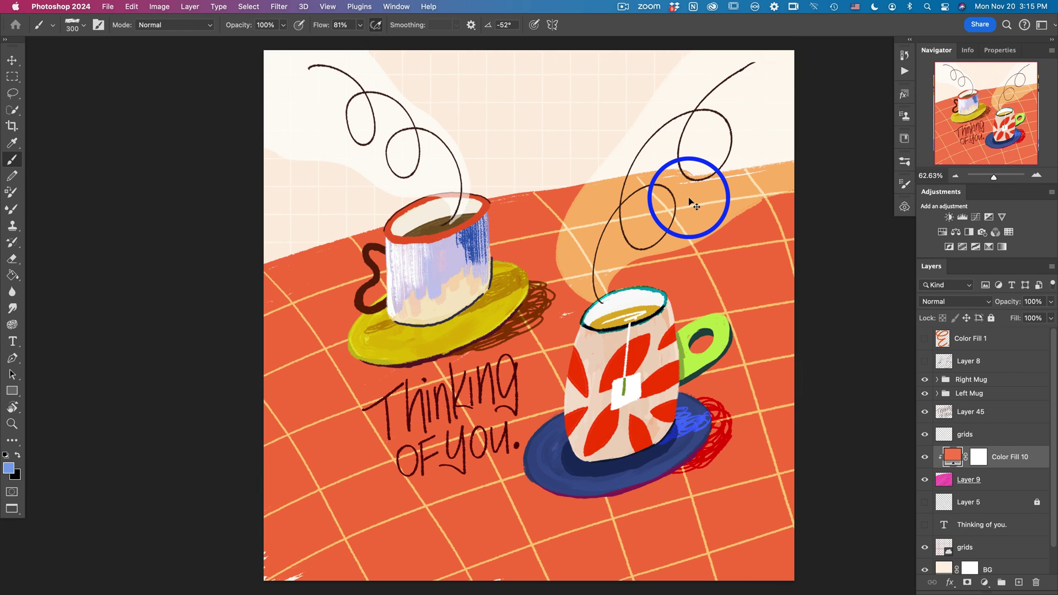
left_click(925, 458)
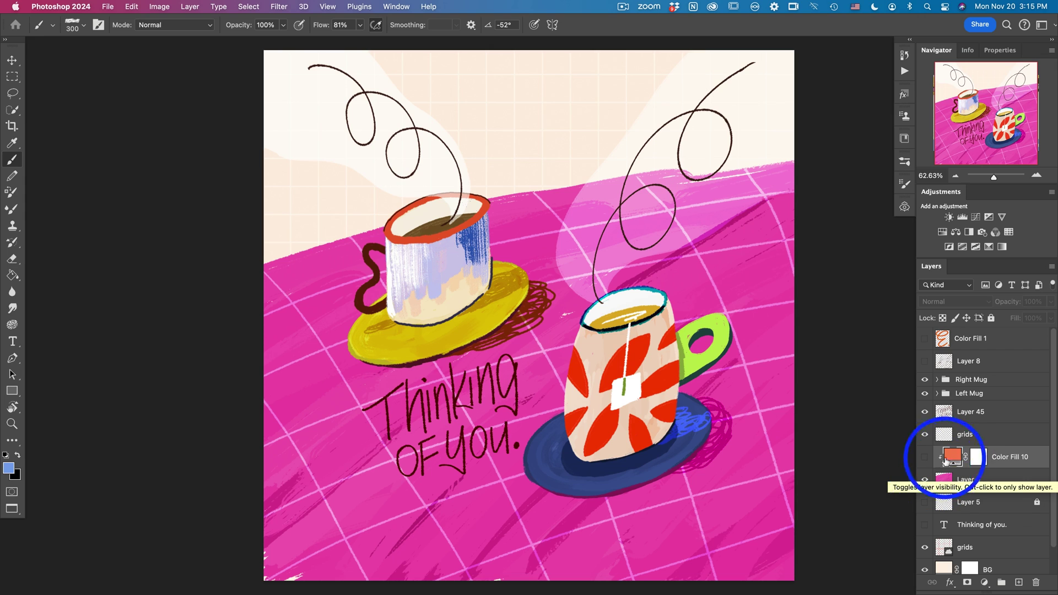
left_click(925, 457)
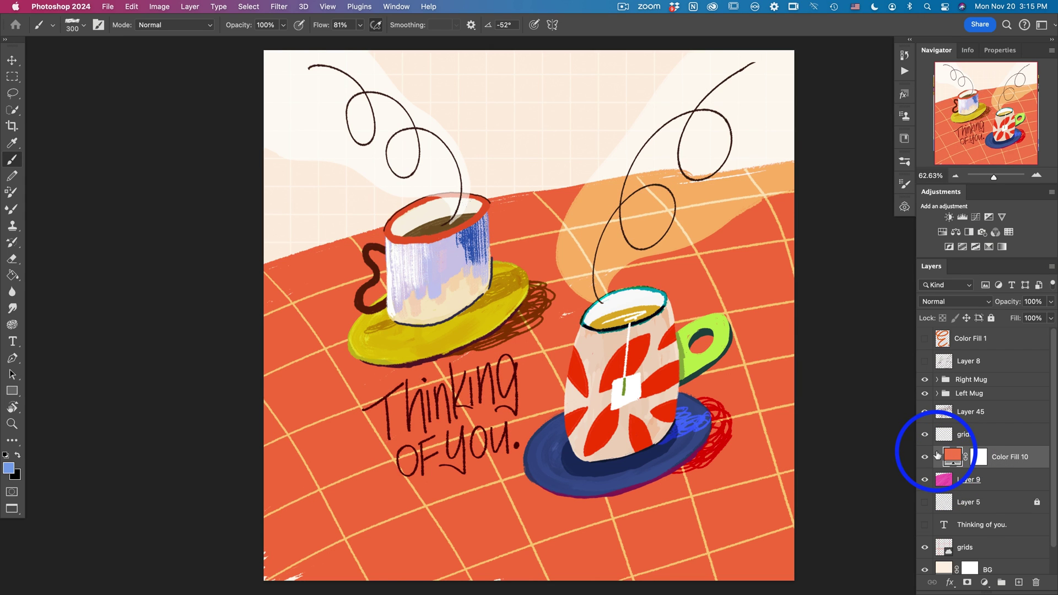